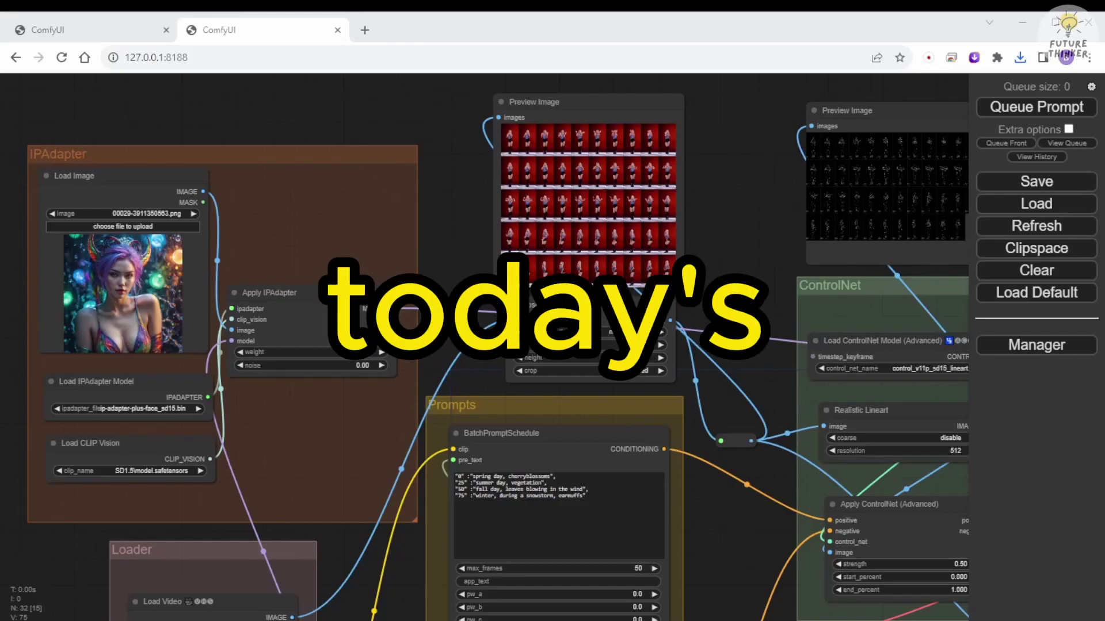
Step: Shift the Latent Upscale group slightly up-right and move the Upscaler group up beside it
scroll(735, 216, down, 4)
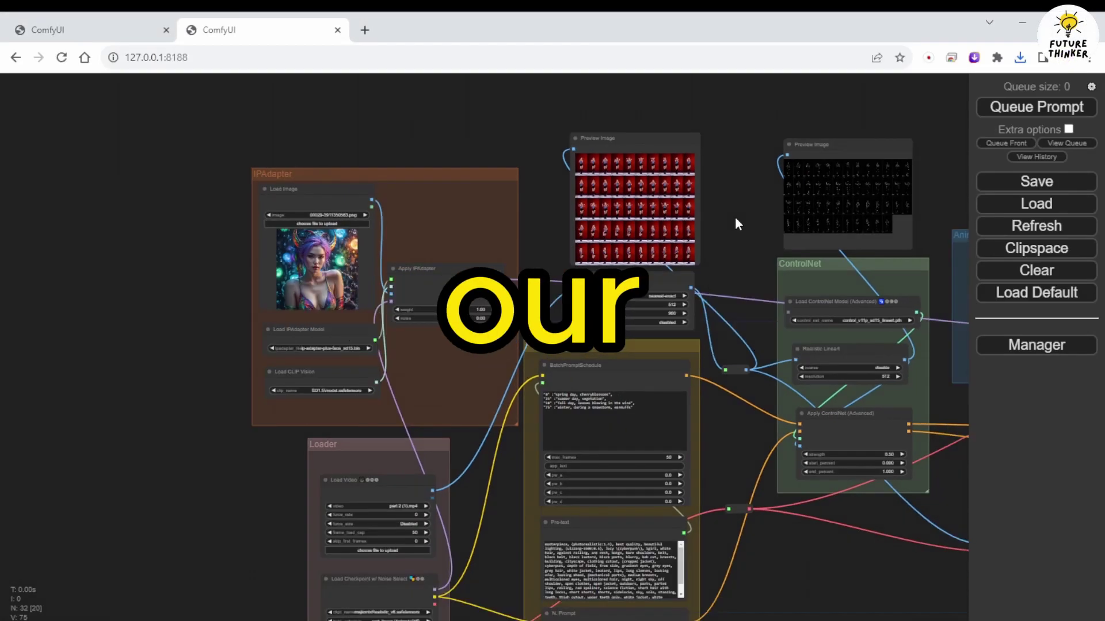
drag(736, 218, 575, 173)
scroll(575, 173, down, 2)
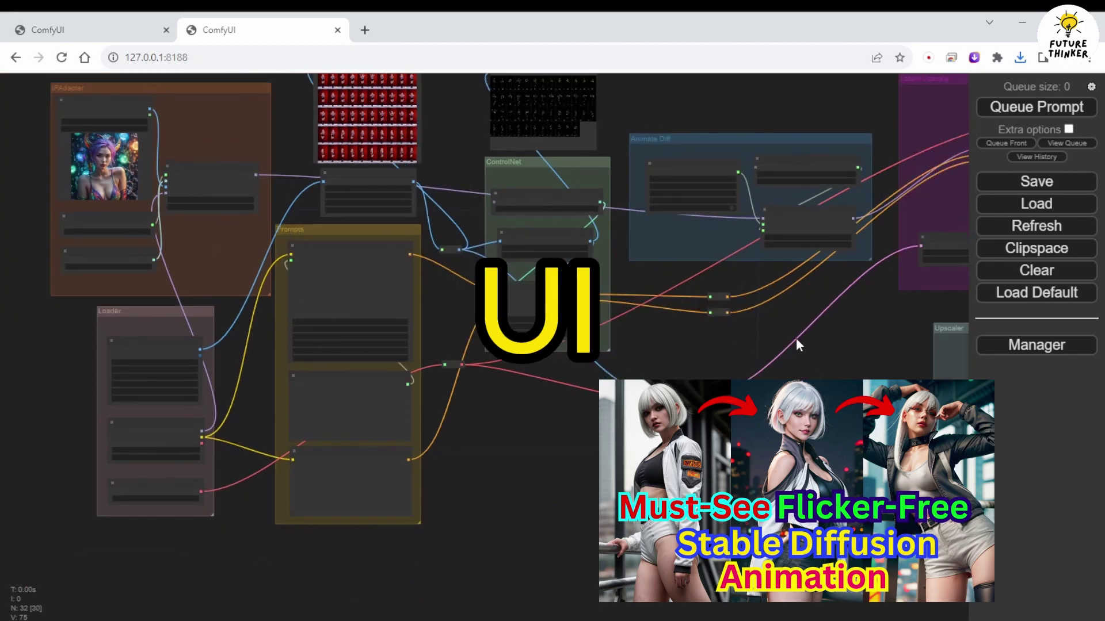
drag(797, 344, 449, 395)
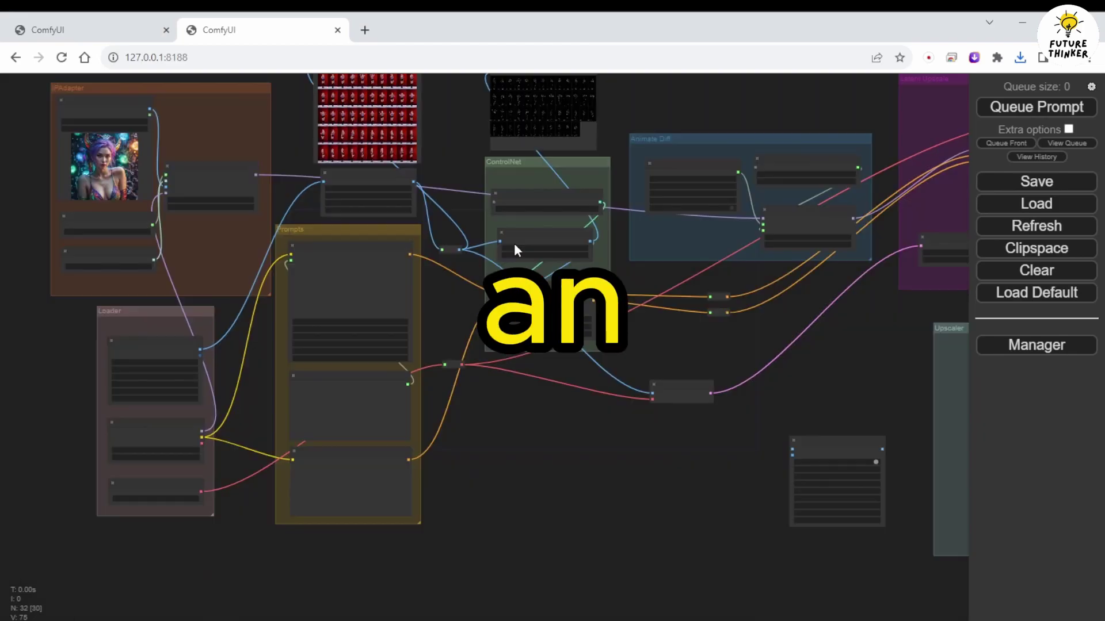
drag(786, 337, 448, 392)
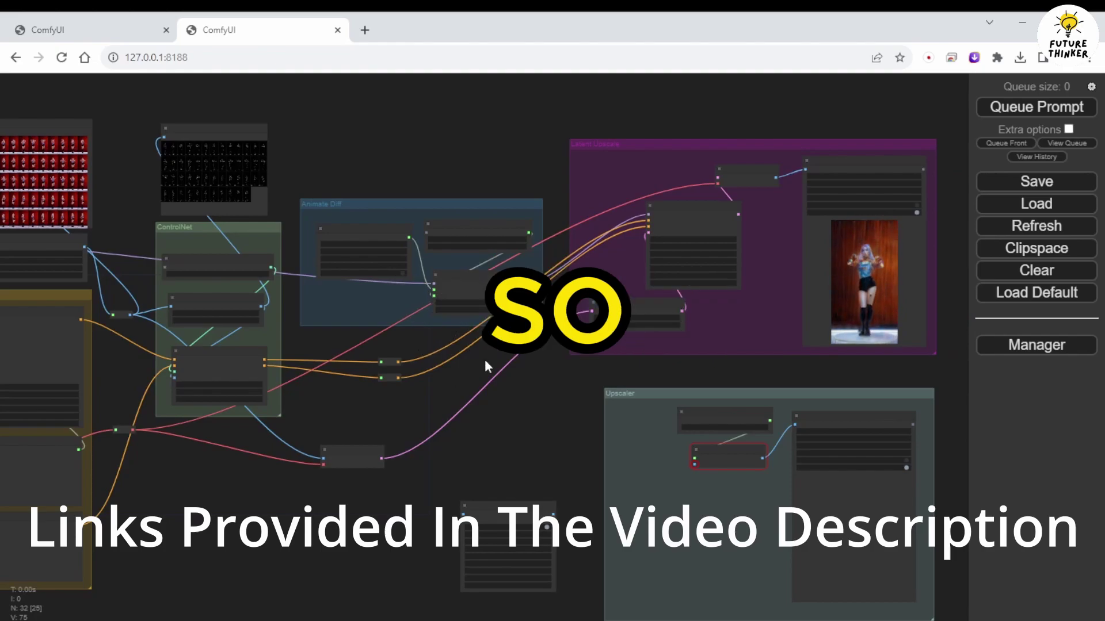
drag(605, 142, 653, 136)
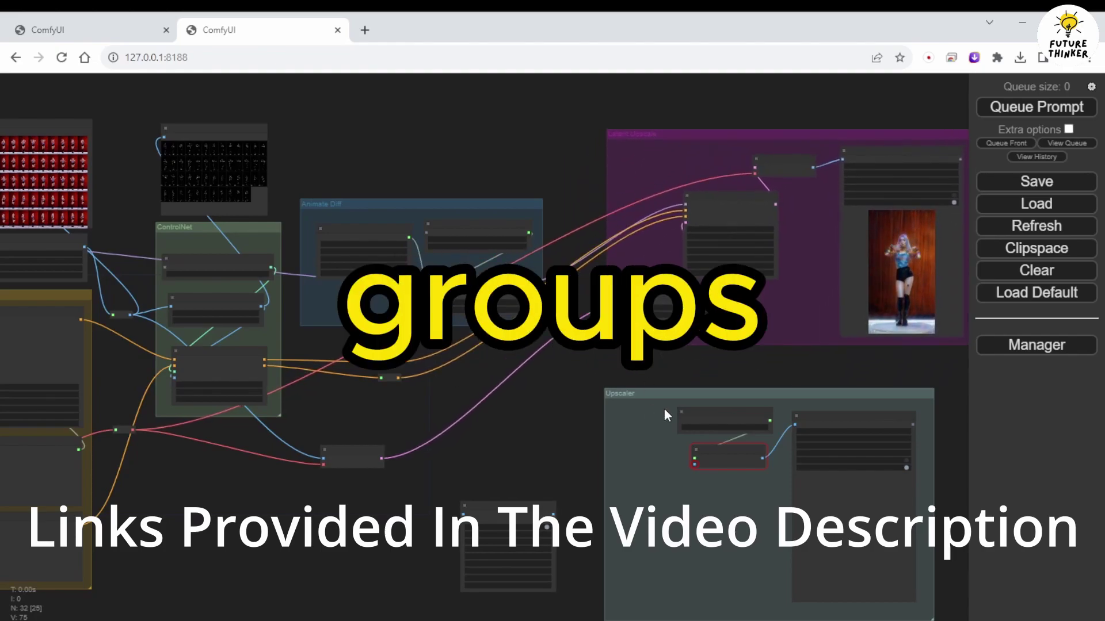
drag(664, 409, 692, 367)
Step: Move the IPAdapter group up and to the left, near the Prompts and ControlNet groups
scroll(537, 464, up, 2)
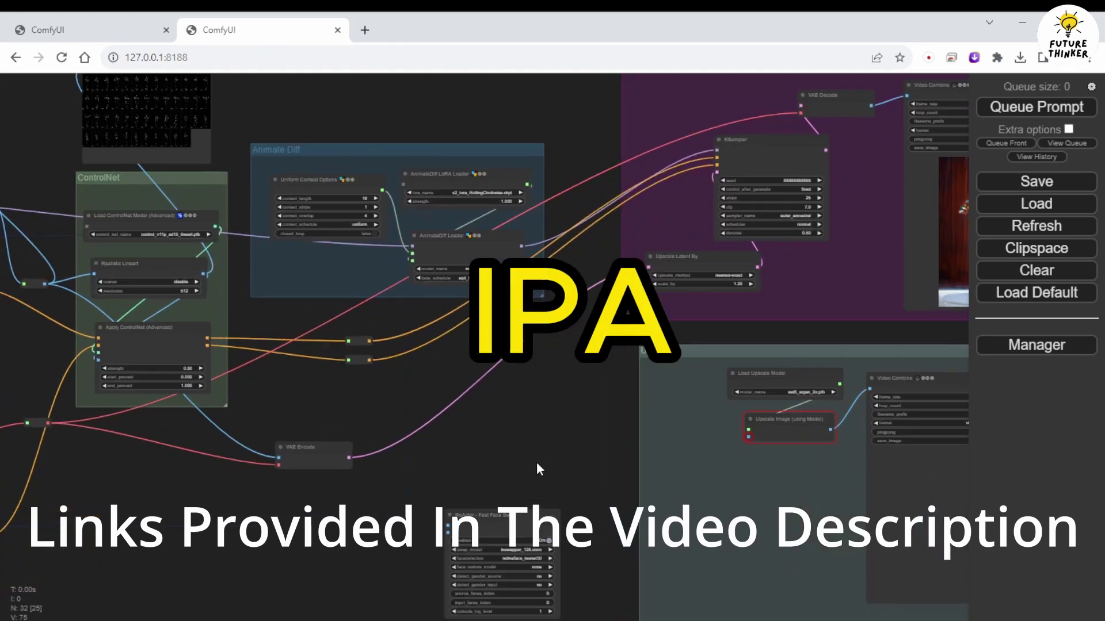
scroll(537, 462, up, 3)
drag(543, 342, 930, 533)
drag(320, 119, 690, 235)
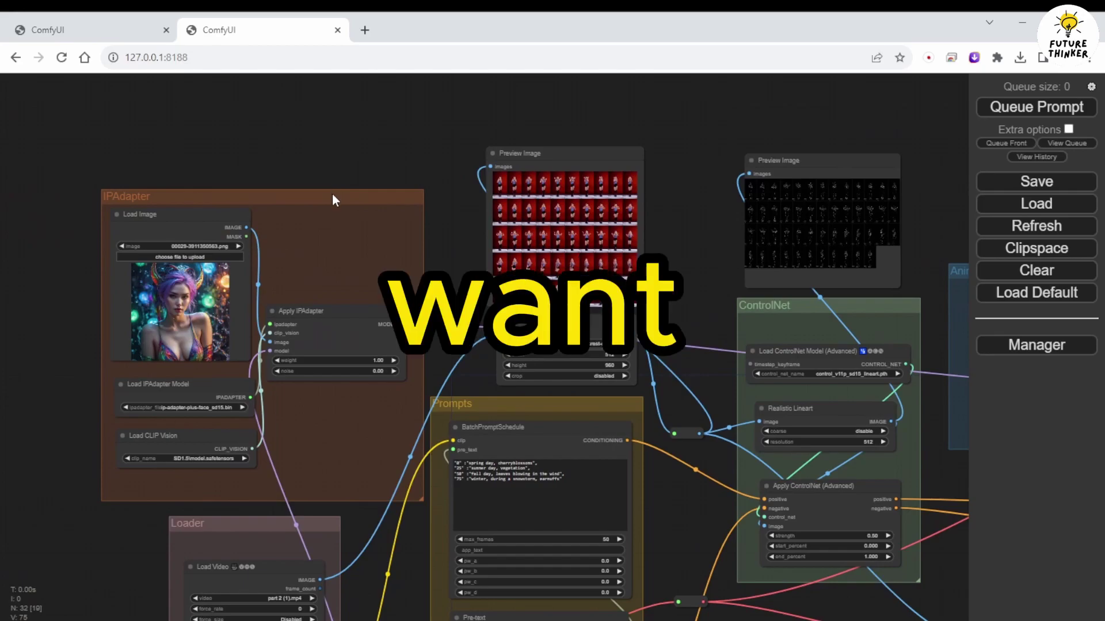
drag(332, 196, 326, 151)
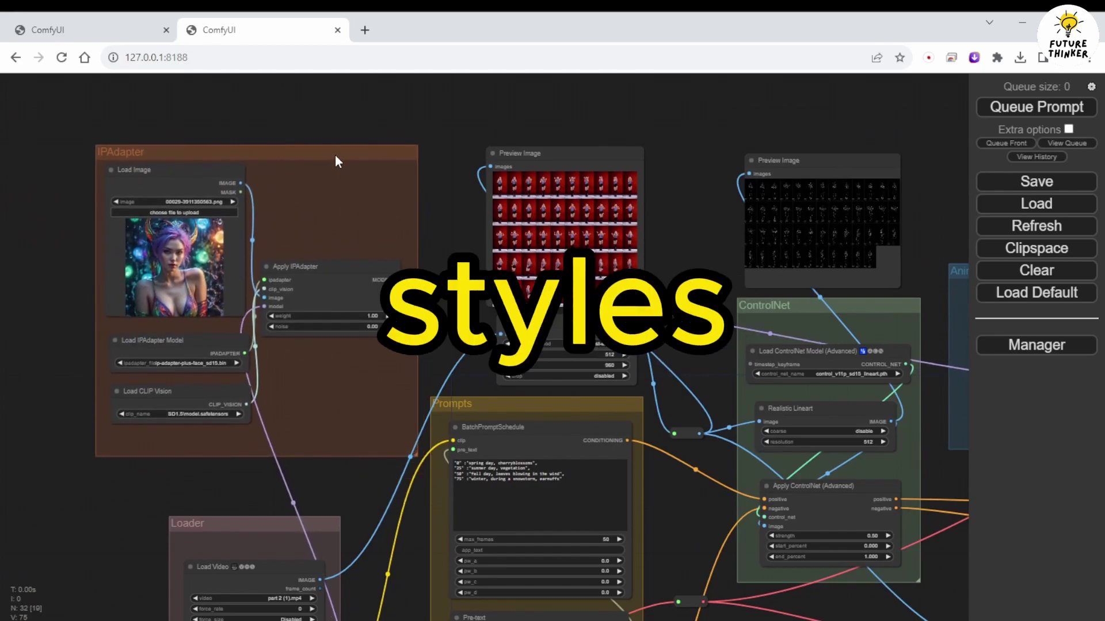
drag(410, 197, 355, 37)
scroll(328, 443, down, 1)
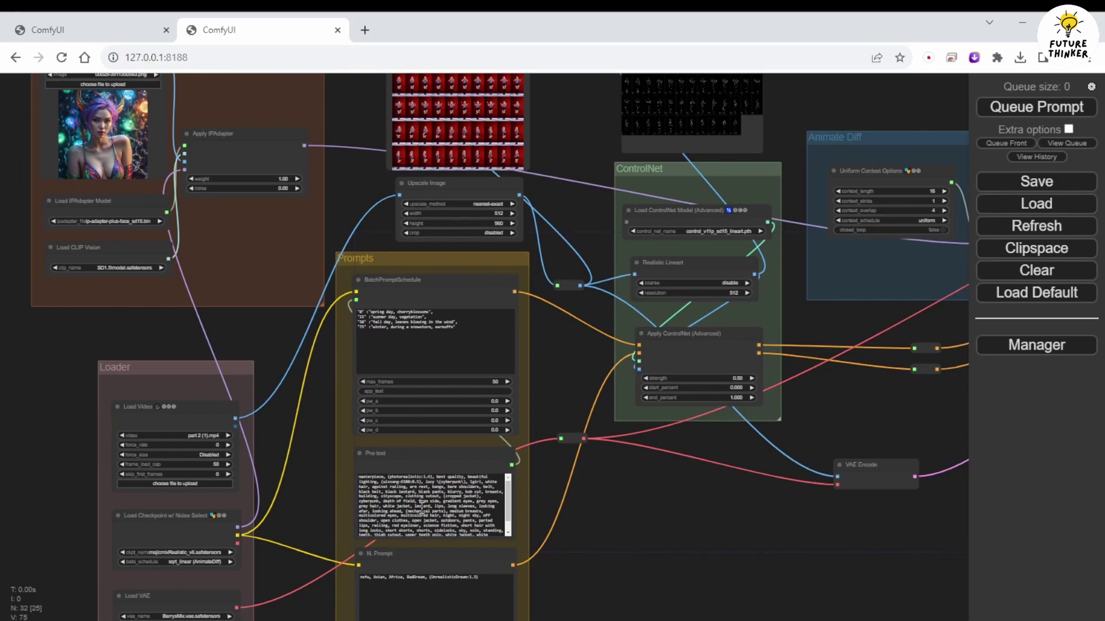
Step: Select the whole long prompt in the Pre-text node and delete it, leaving the box empty
double_click(421, 504)
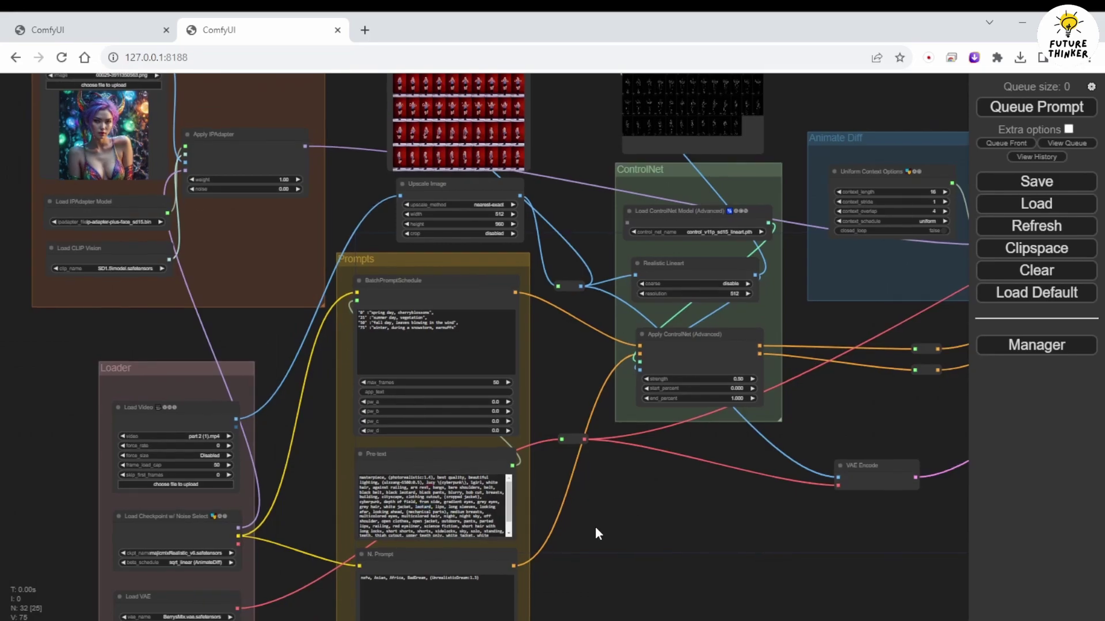
scroll(592, 530, up, 5)
double_click(281, 487)
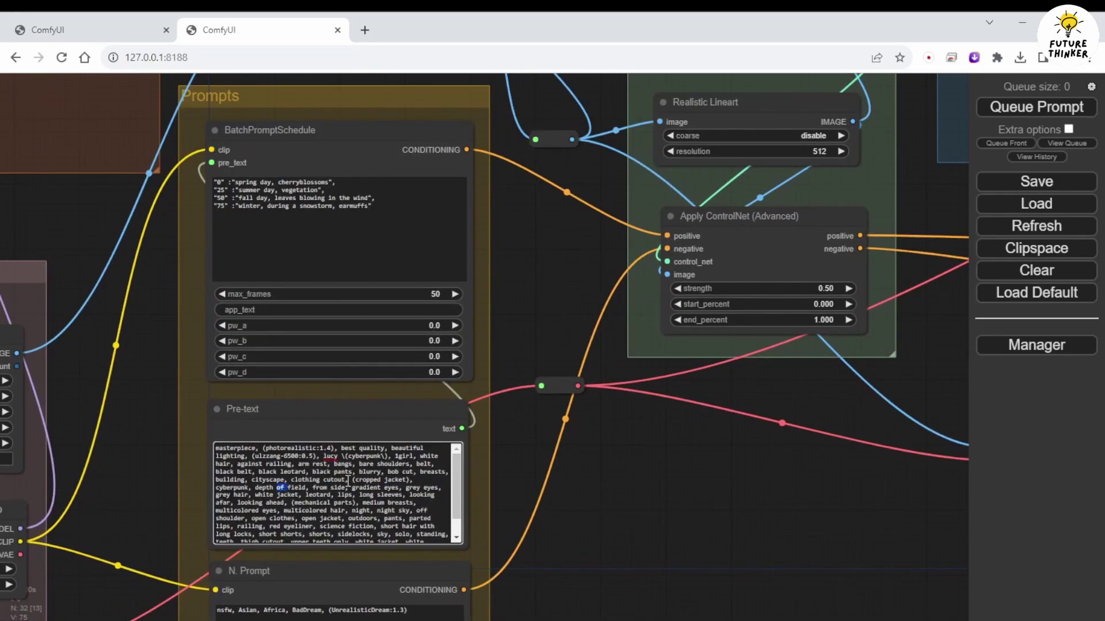
key(ctrl+a)
key(BackSpace)
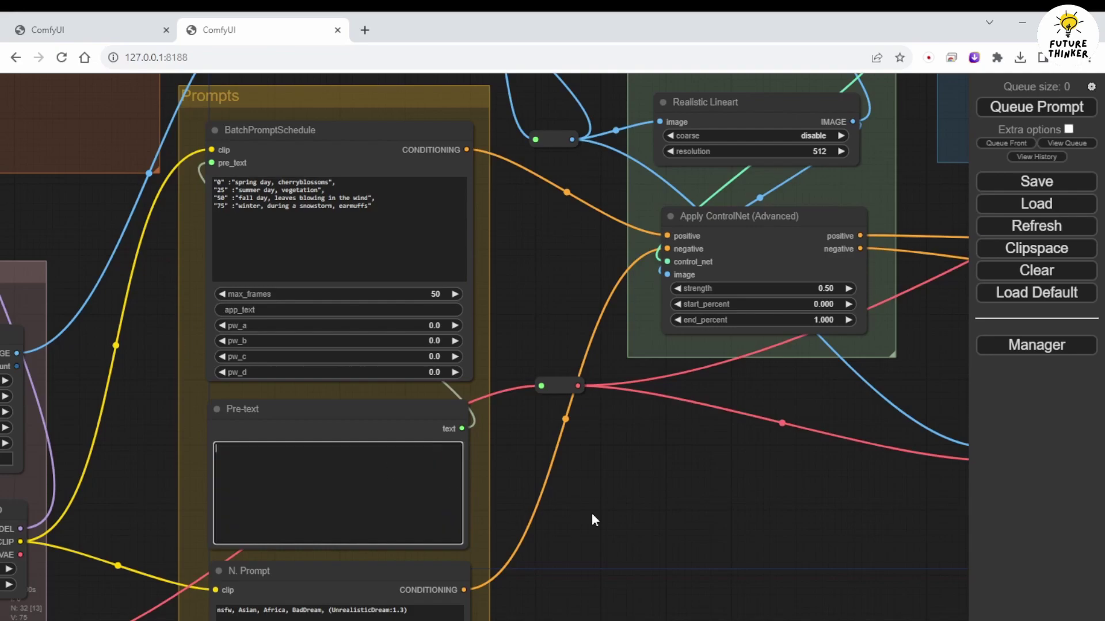
scroll(683, 526, down, 5)
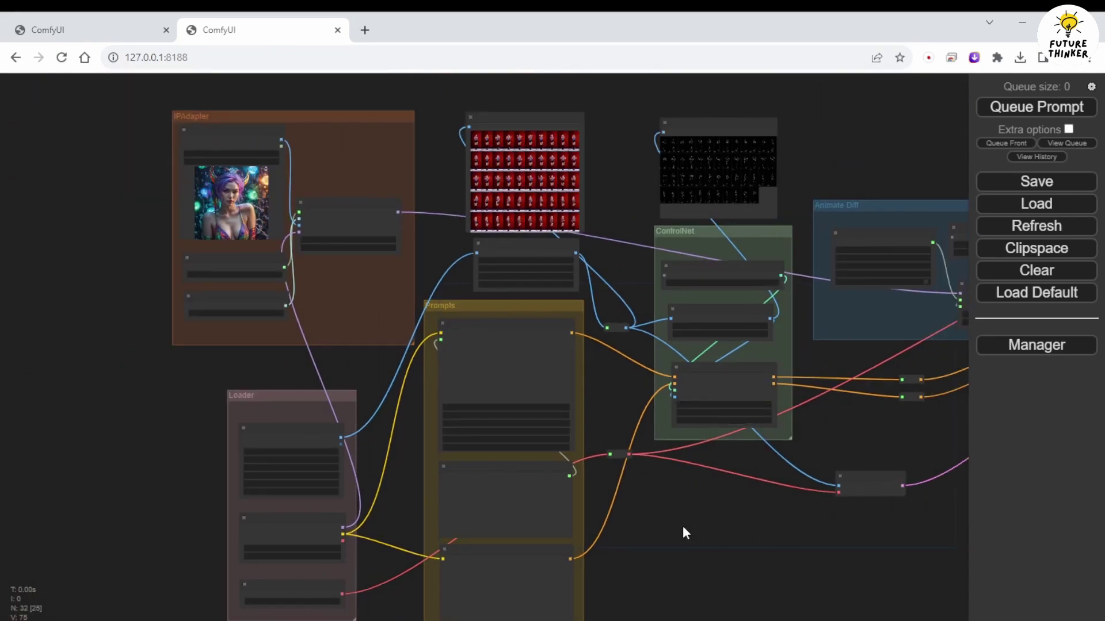
scroll(683, 526, up, 3)
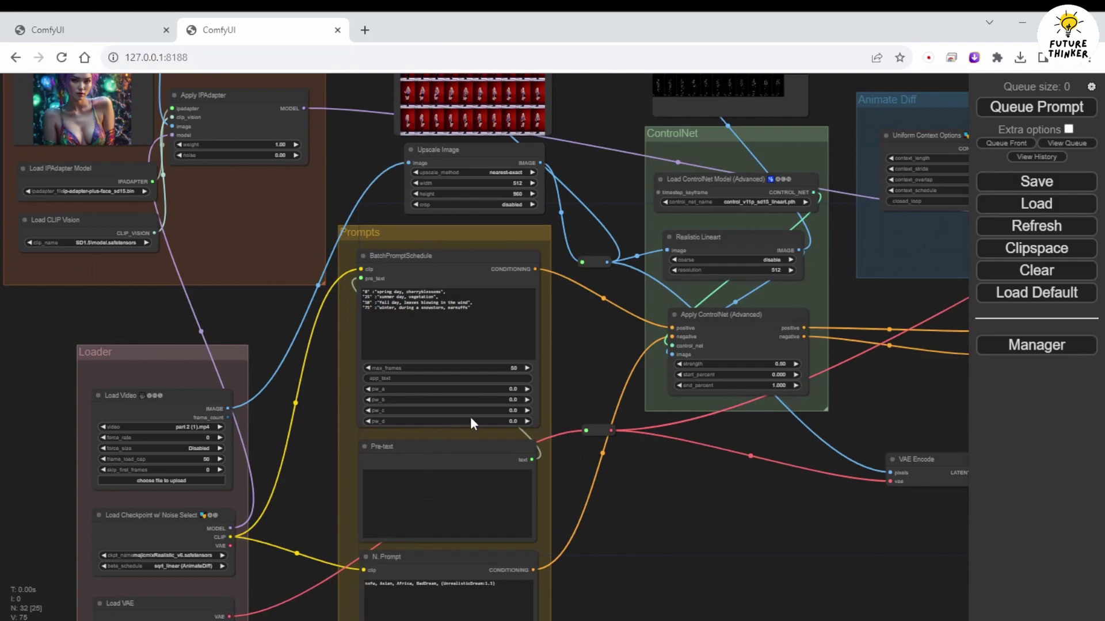
drag(50, 315, 101, 500)
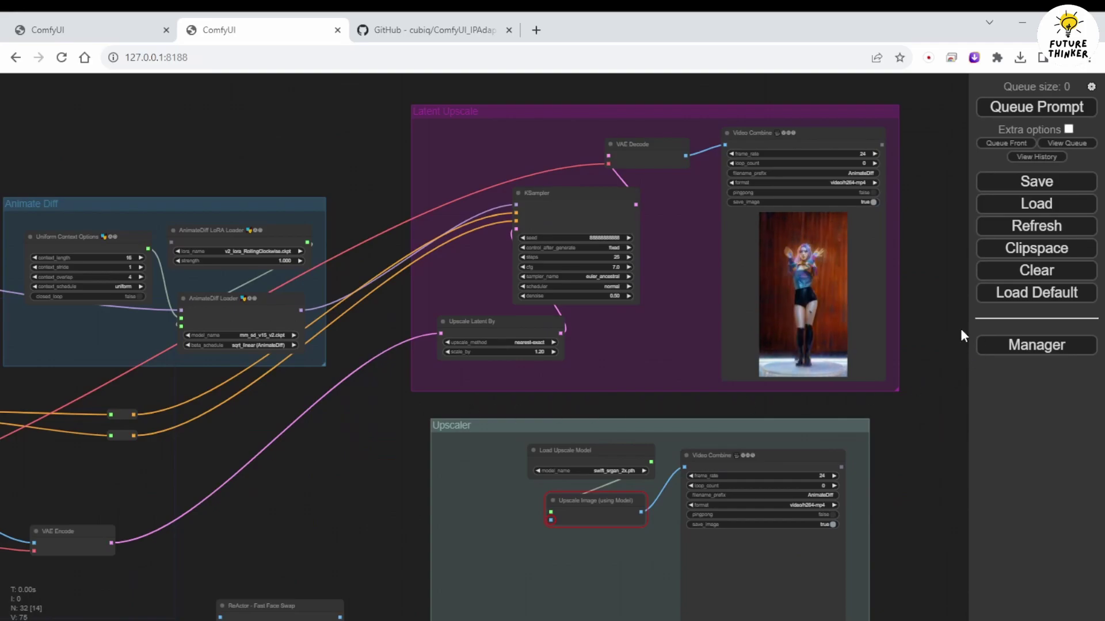
Step: With the KSampler and video output in view, queue one render of the workflow
drag(951, 326, 916, 457)
scroll(883, 460, up, 5)
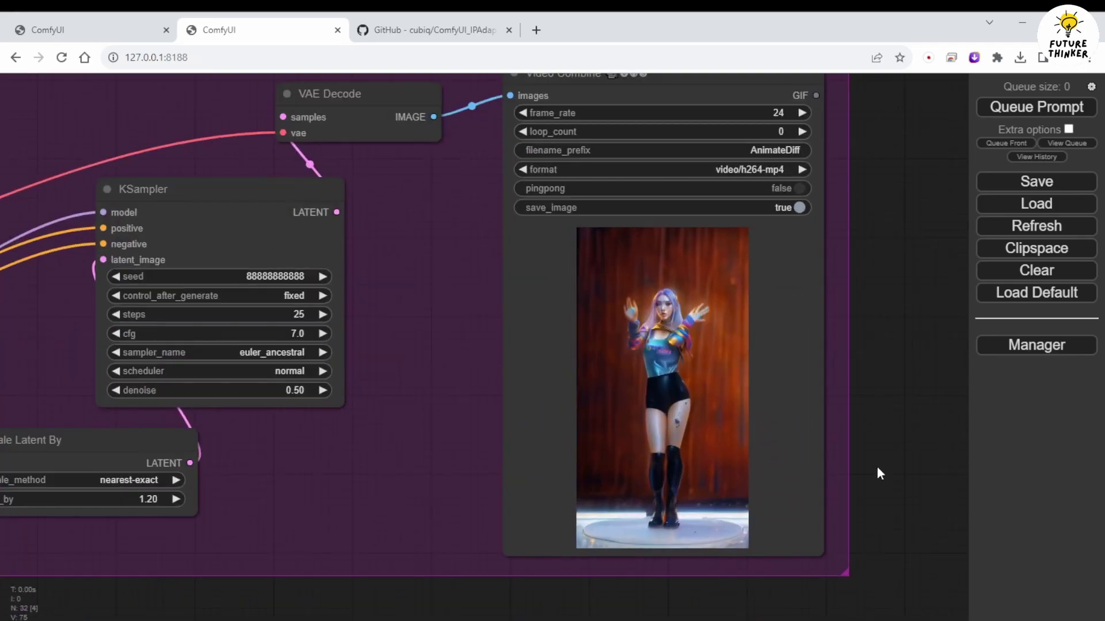
scroll(877, 469, up, 3)
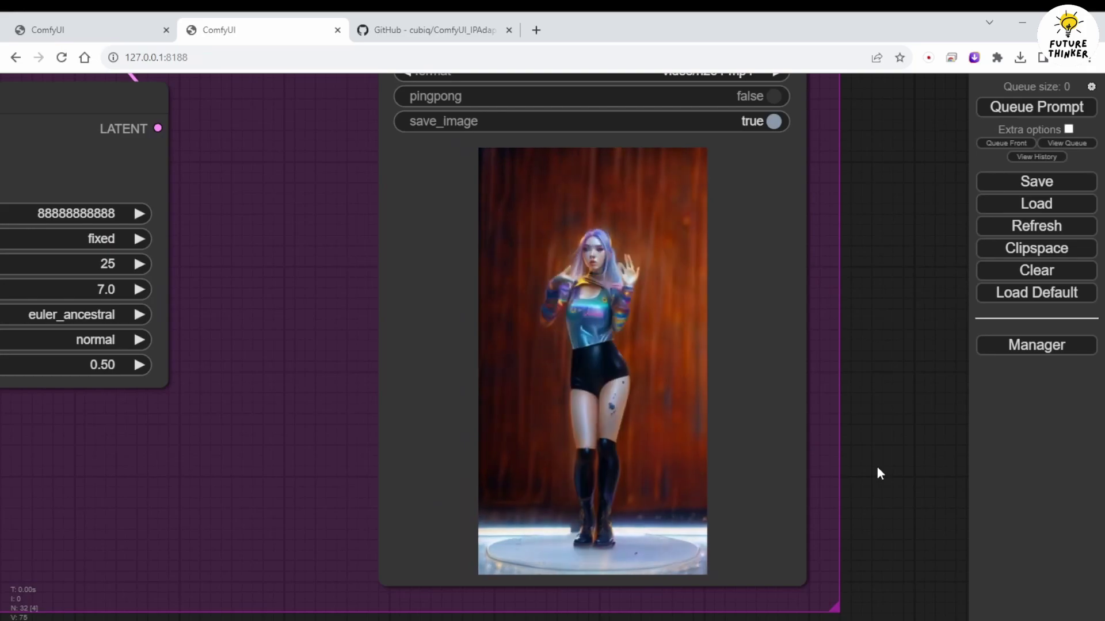
scroll(877, 468, down, 3)
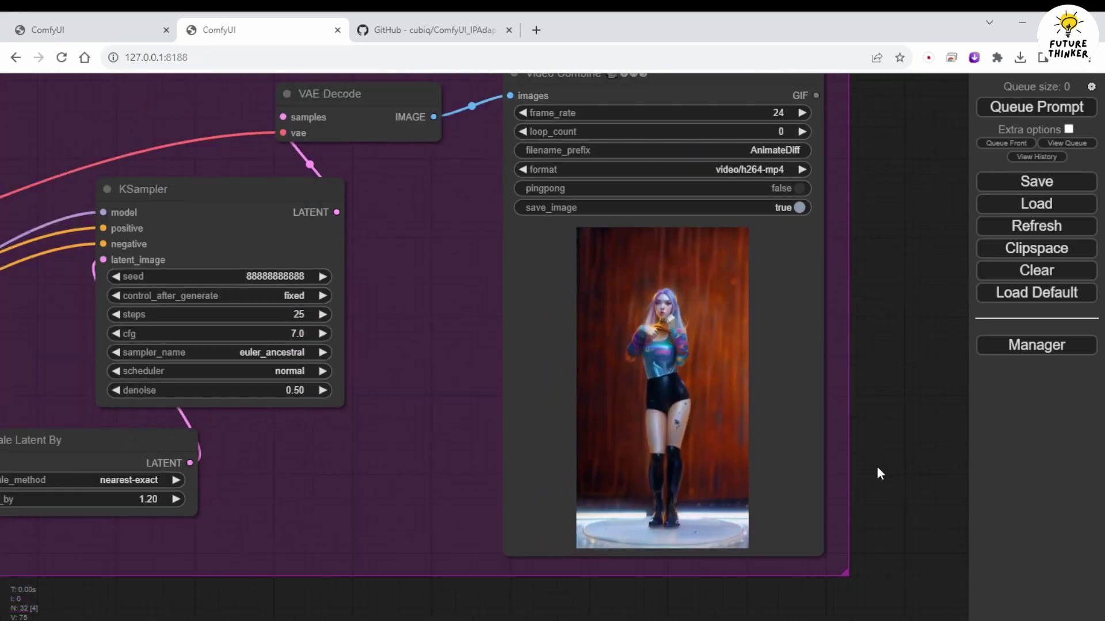
click(1053, 108)
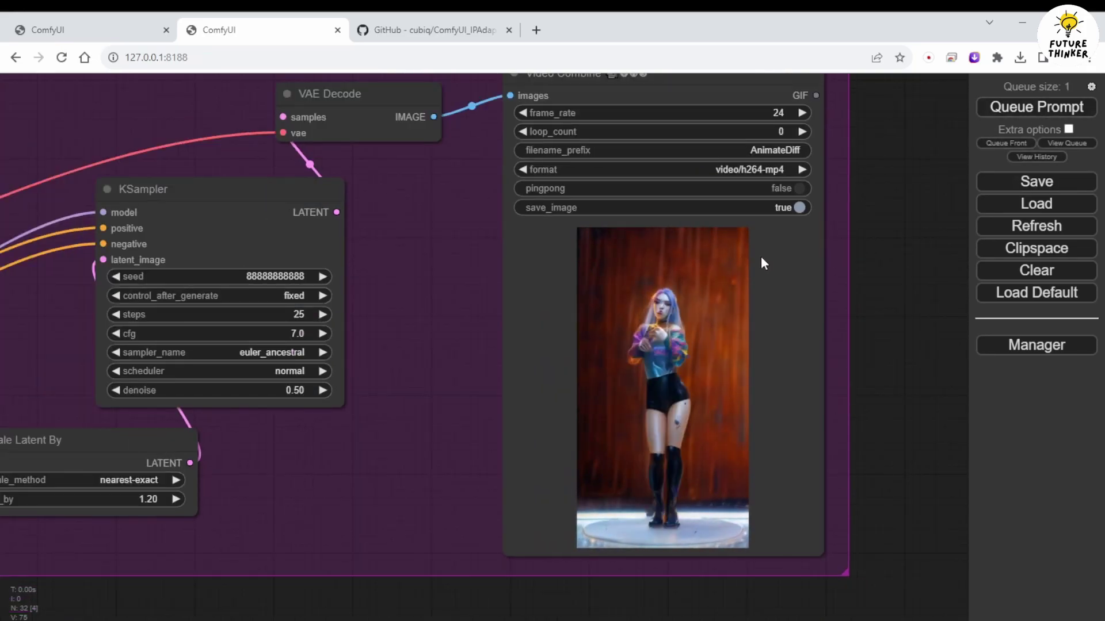
scroll(921, 293, down, 4)
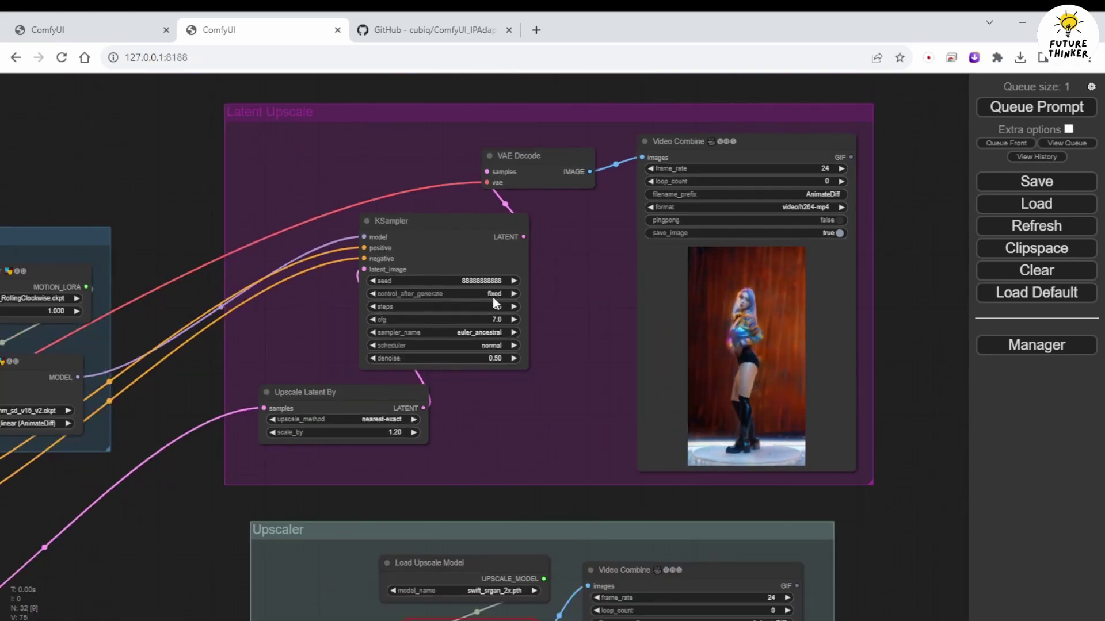
scroll(323, 314, down, 2)
drag(215, 465, 323, 454)
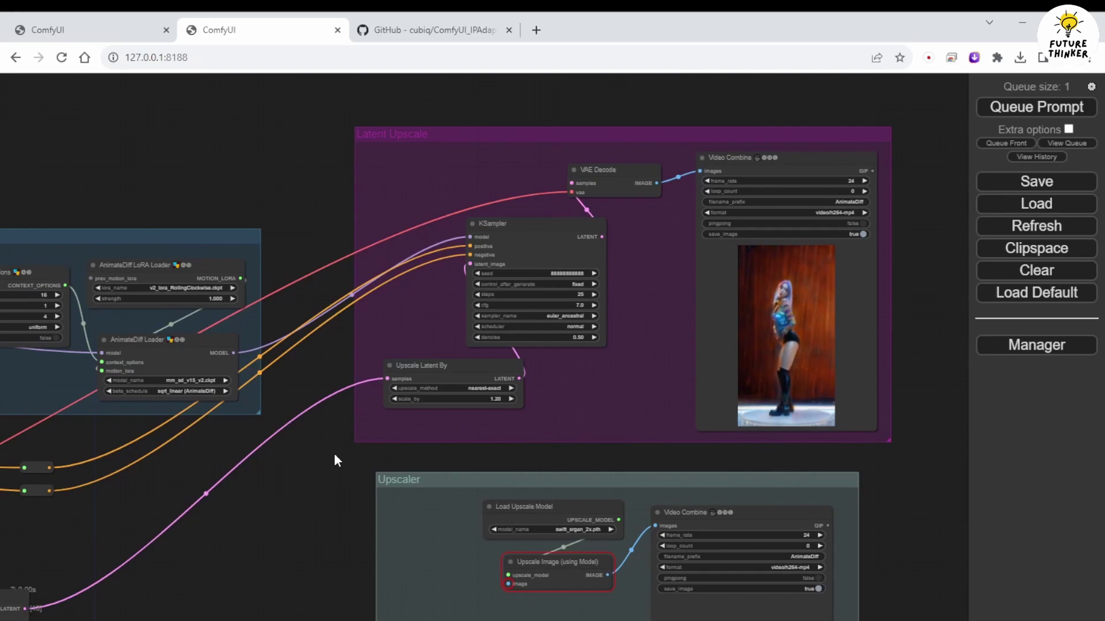
drag(321, 457, 476, 457)
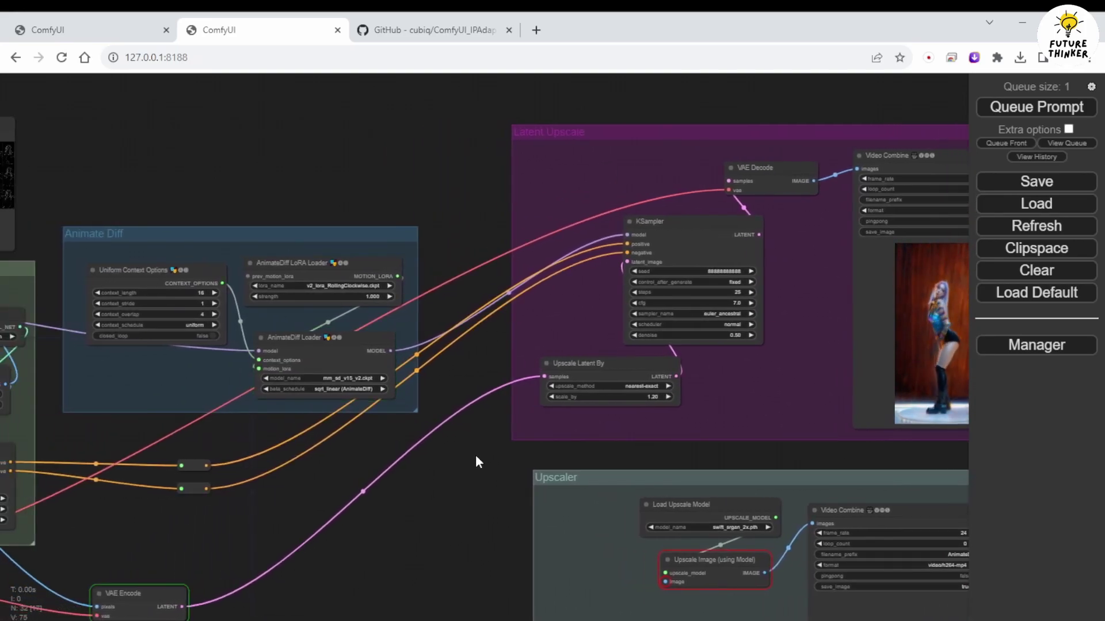
scroll(493, 461, up, 5)
drag(494, 461, 380, 465)
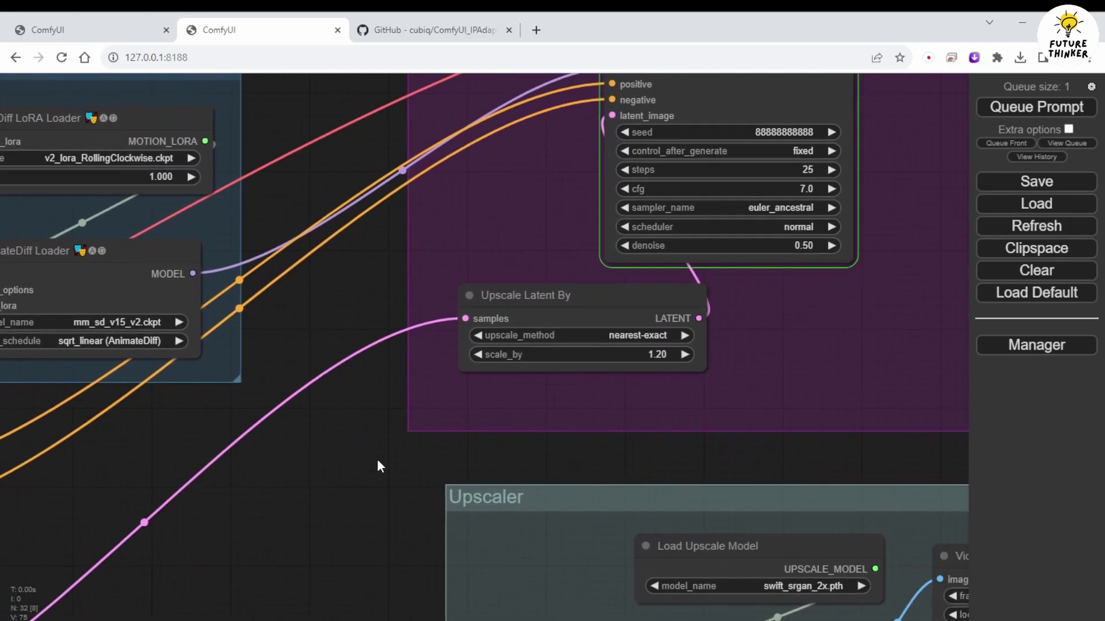
scroll(321, 412, down, 4)
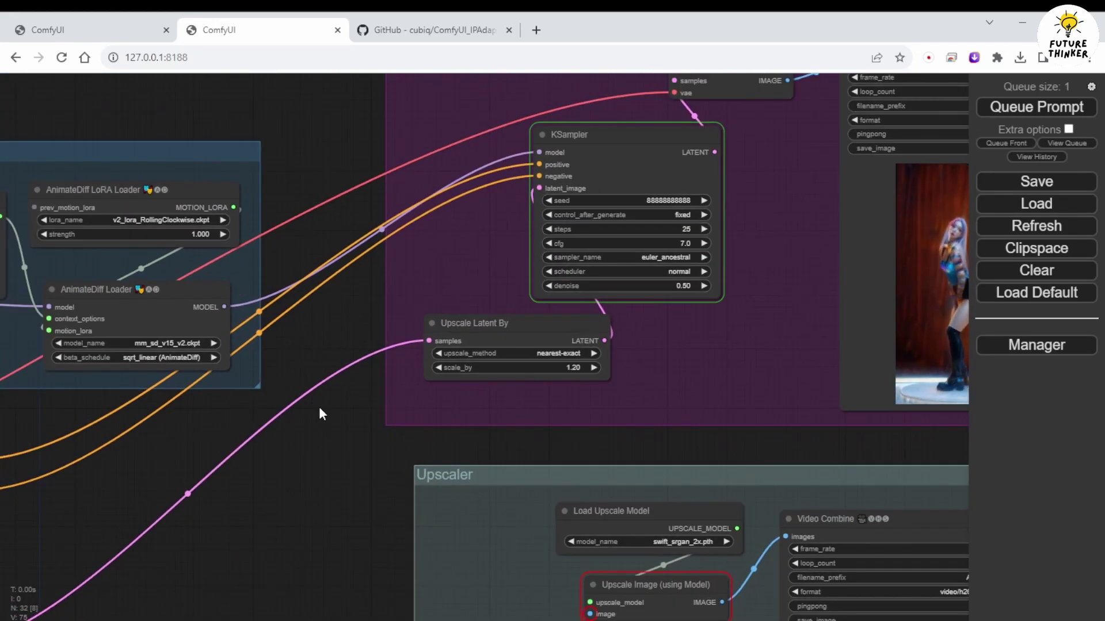
drag(321, 412, 220, 374)
scroll(400, 392, down, 4)
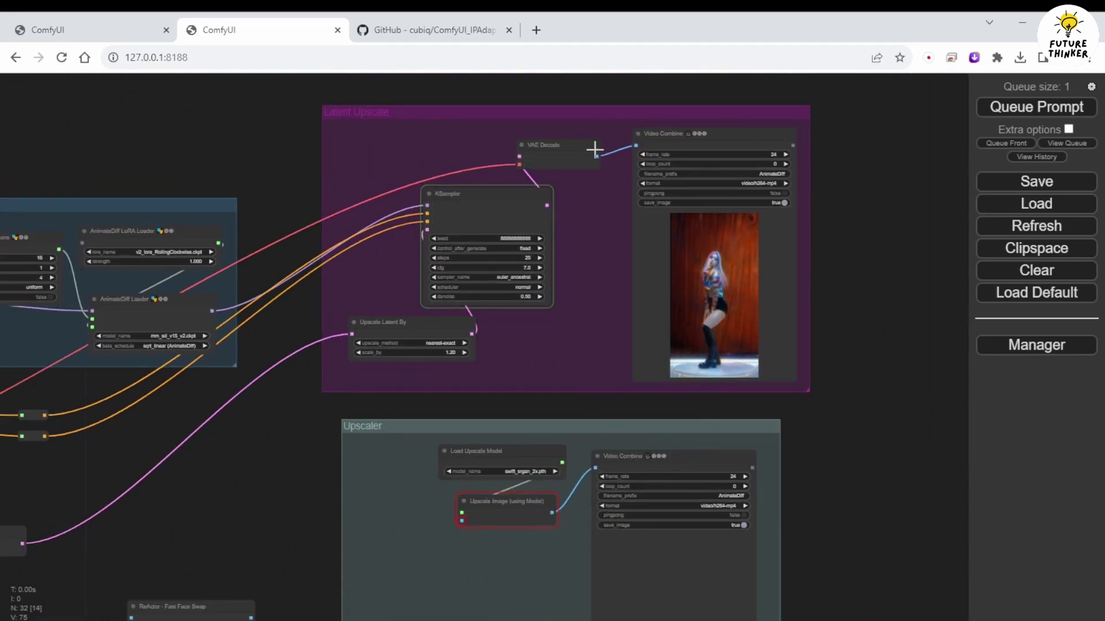
Step: Reposition the Upscaler group up and right and move the Video Combine output node upward
drag(385, 523, 354, 422)
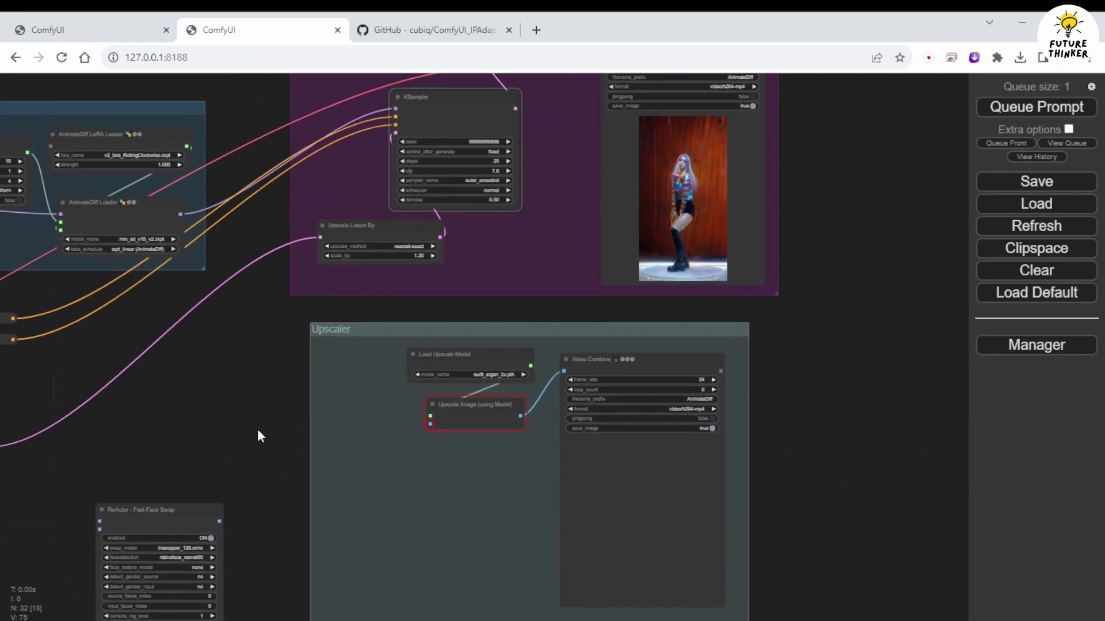
drag(467, 322, 902, 262)
drag(840, 317, 424, 321)
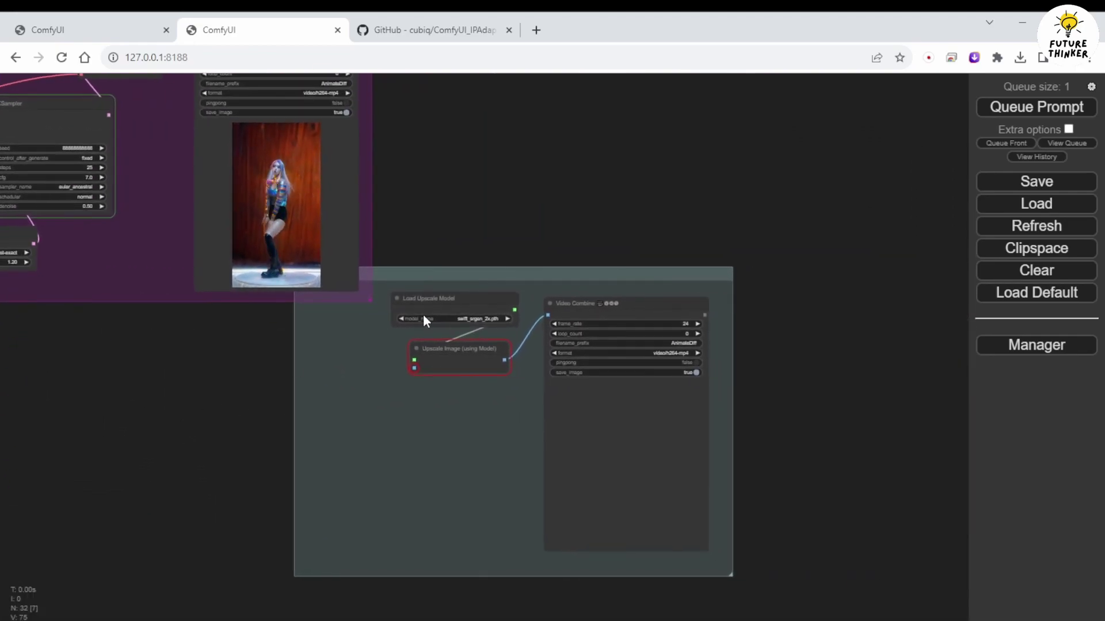
drag(541, 274, 540, 224)
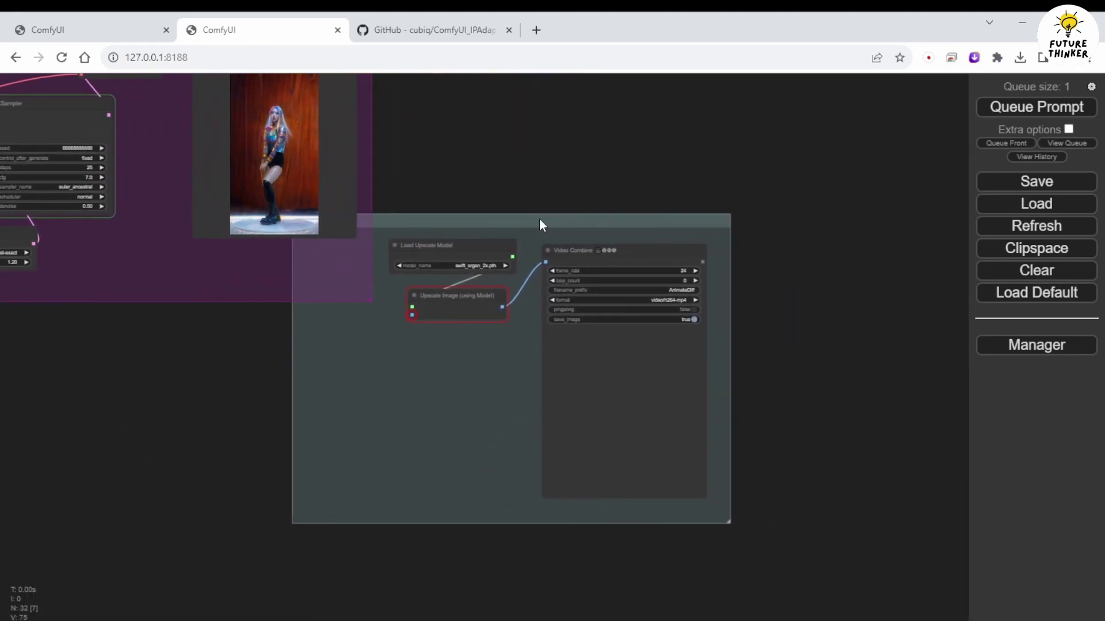
drag(175, 381, 161, 554)
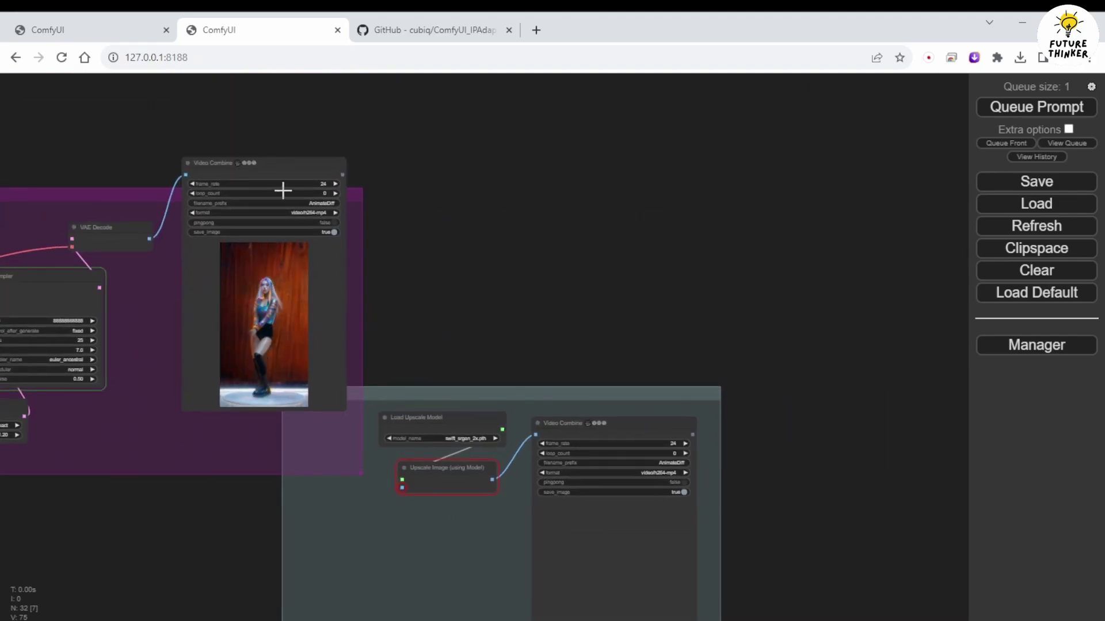
drag(288, 153, 284, 50)
drag(520, 397, 679, 199)
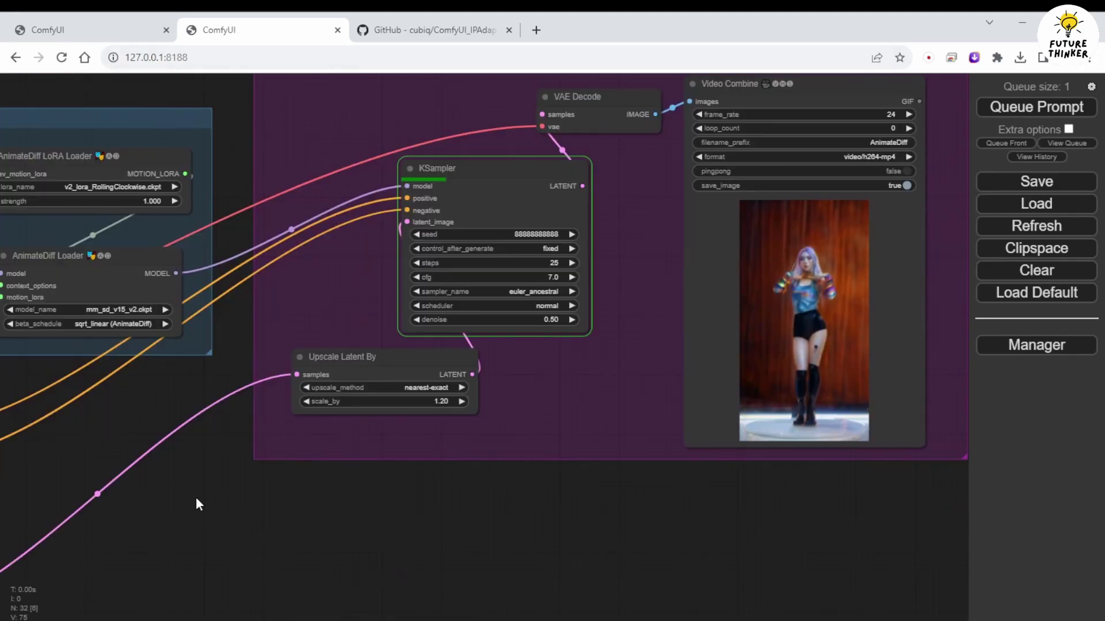
Step: Zoom in and center the finished dancing-woman video preview next to the KSampler
scroll(196, 498, down, 1)
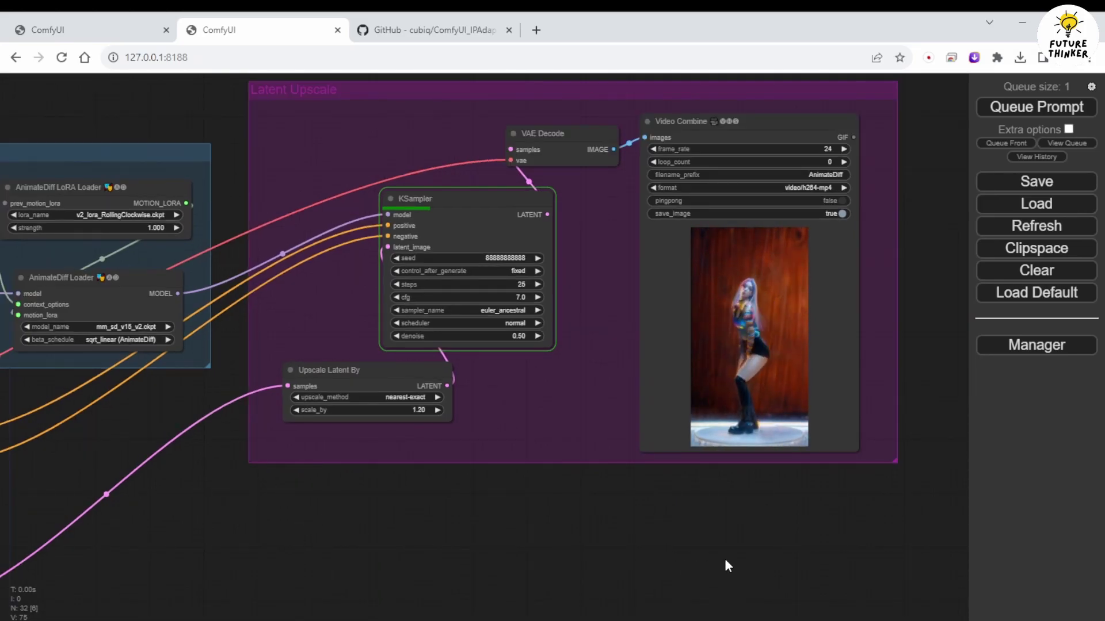
drag(728, 565, 538, 614)
scroll(538, 615, up, 3)
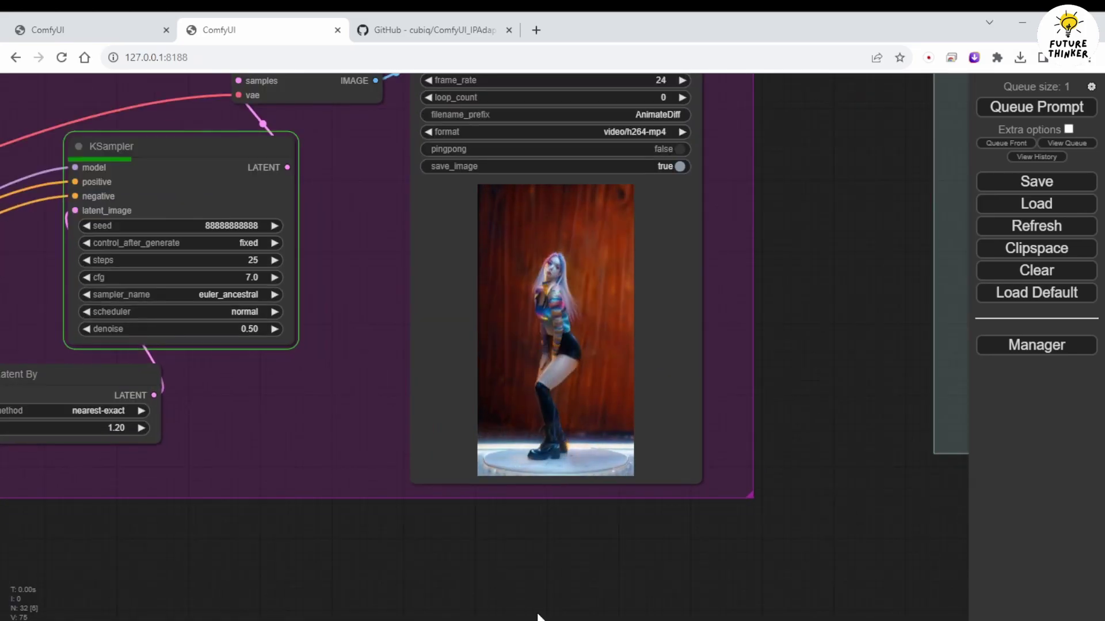
scroll(818, 263, up, 3)
scroll(817, 263, up, 3)
drag(775, 276, 920, 290)
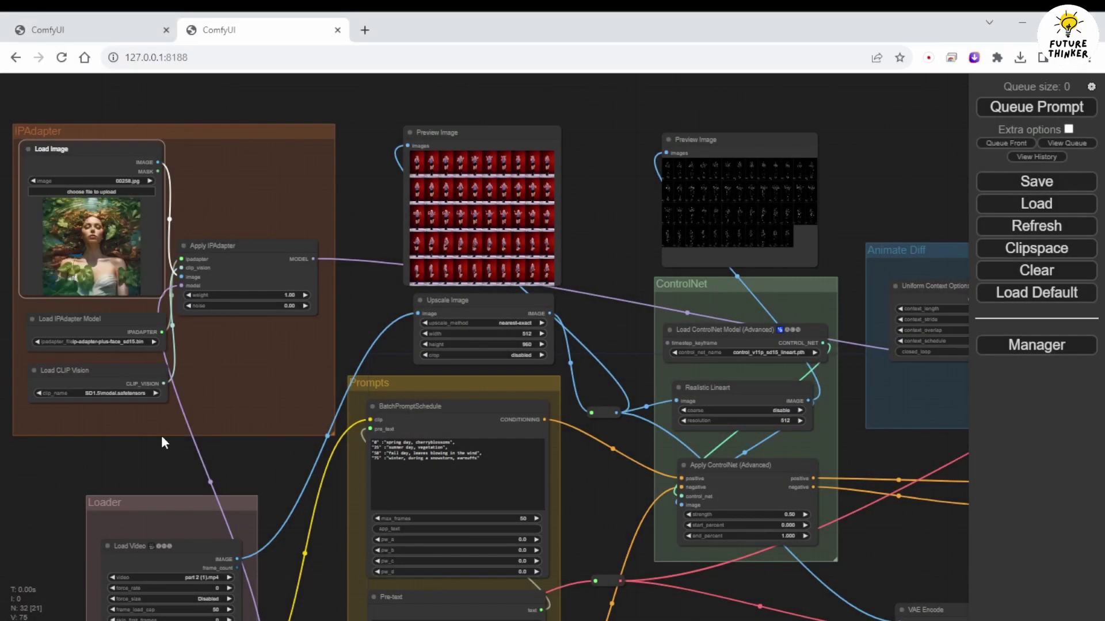
Step: Change the Load IPAdapter Model's ipadapter_file from the face variant to ip-adapter-plus_sd15.bin
drag(361, 164, 508, 197)
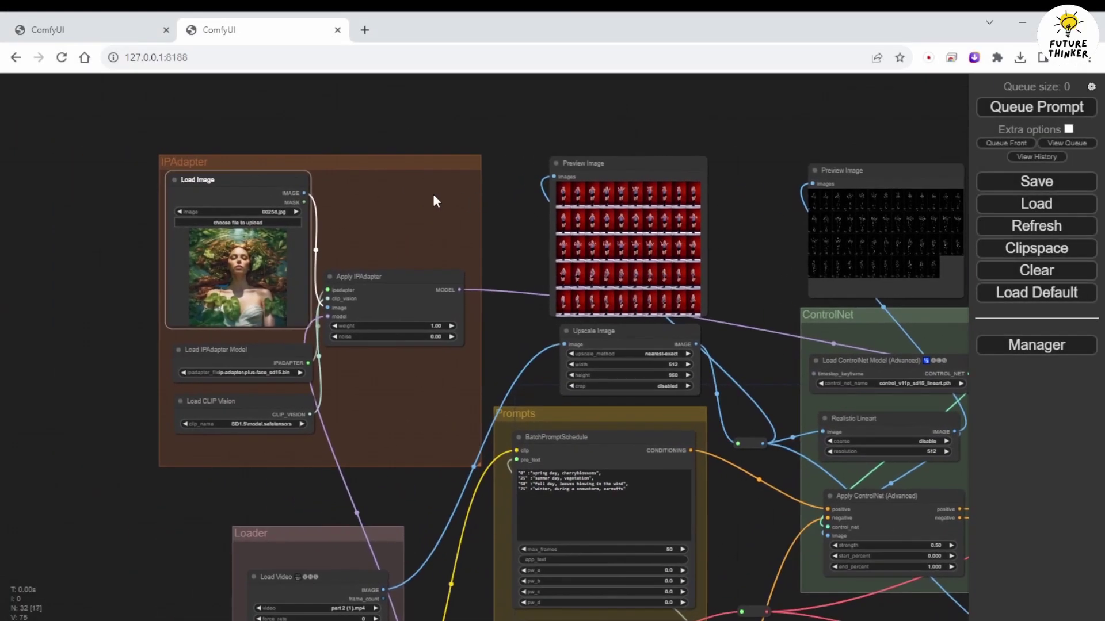
scroll(428, 196, up, 6)
drag(217, 92, 404, 89)
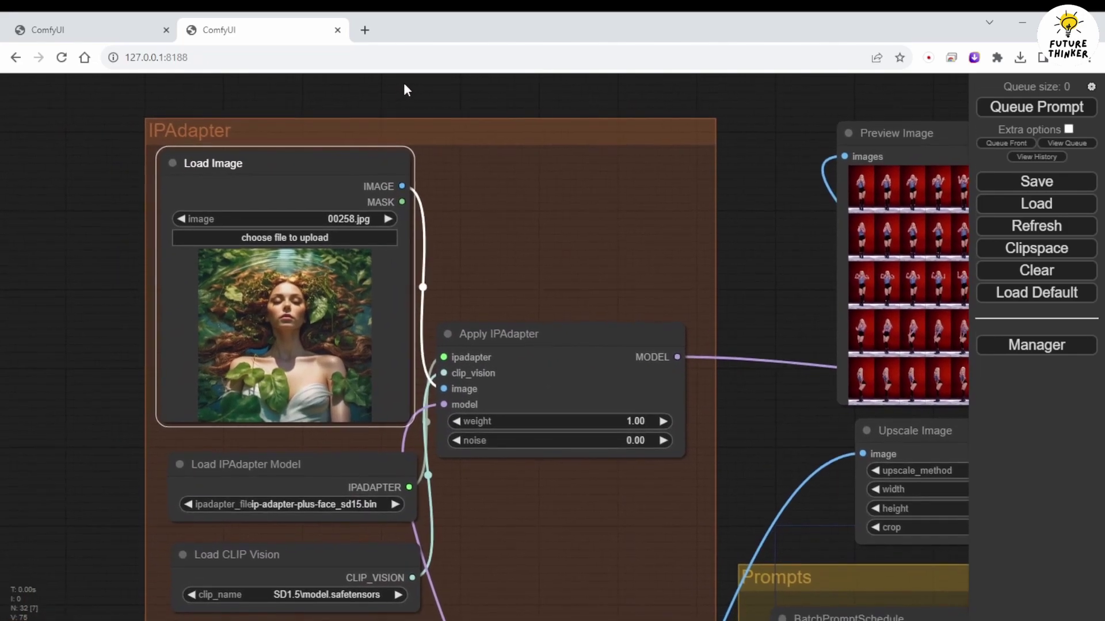
scroll(347, 253, up, 4)
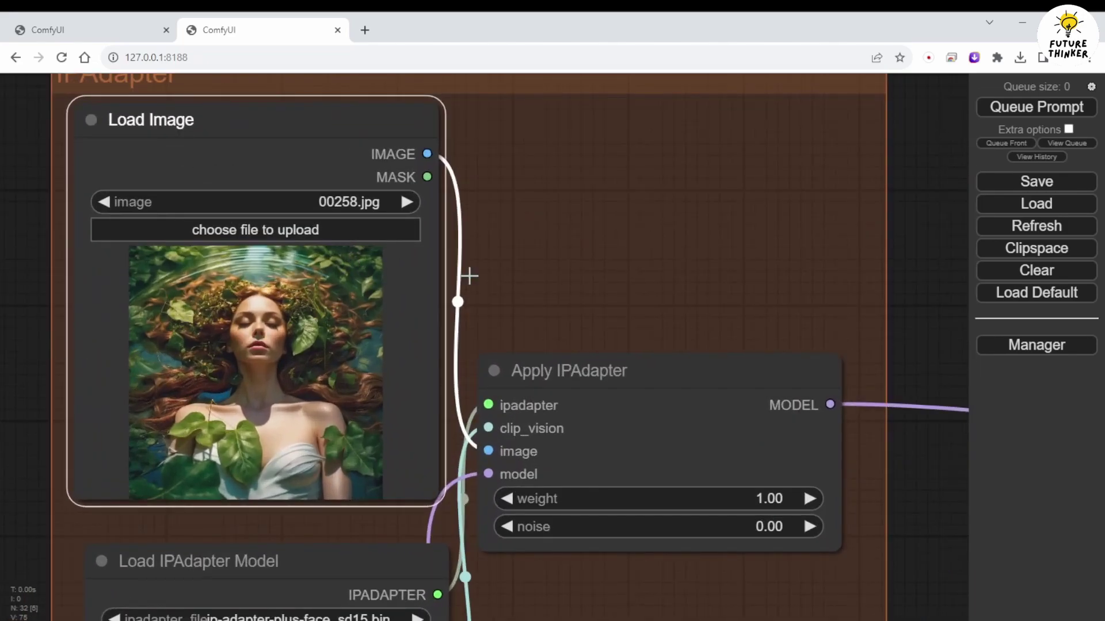
scroll(635, 227, down, 3)
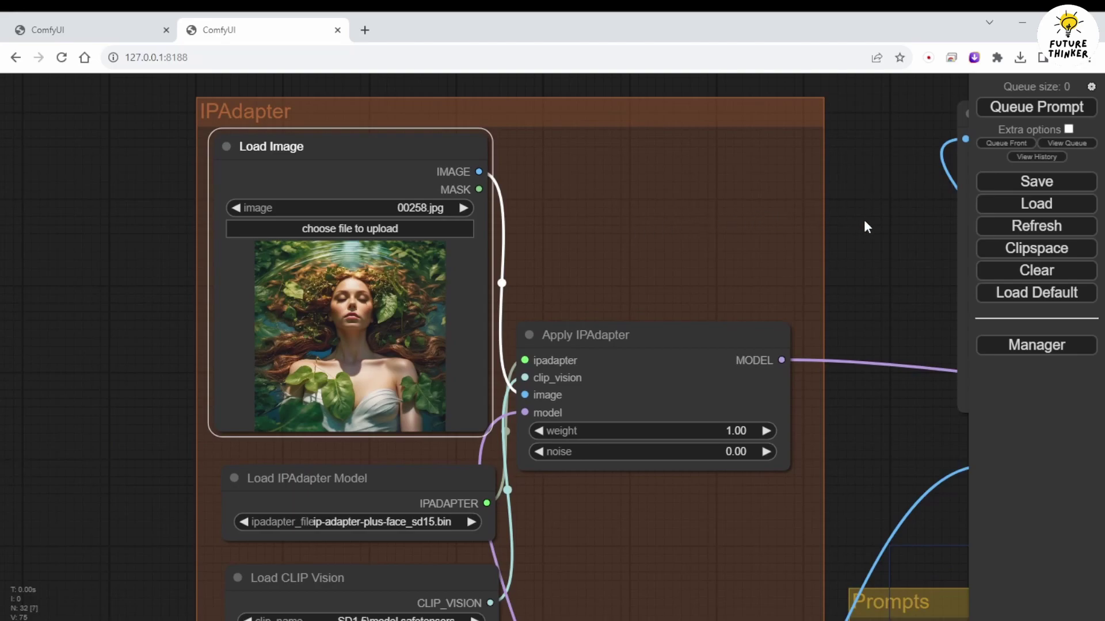
drag(864, 227, 723, 172)
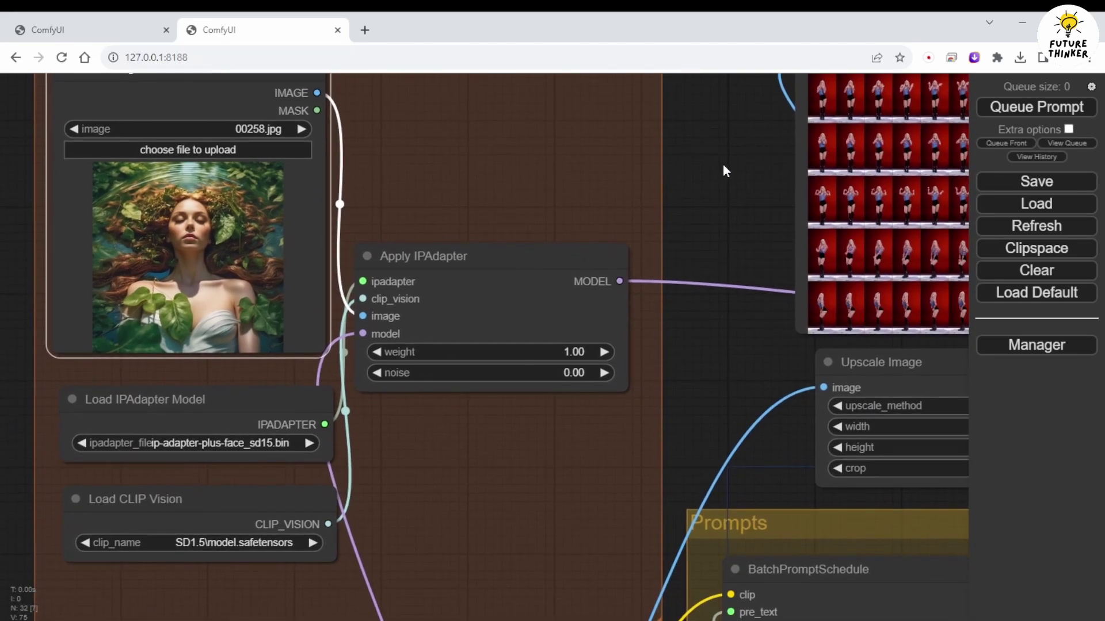
click(241, 458)
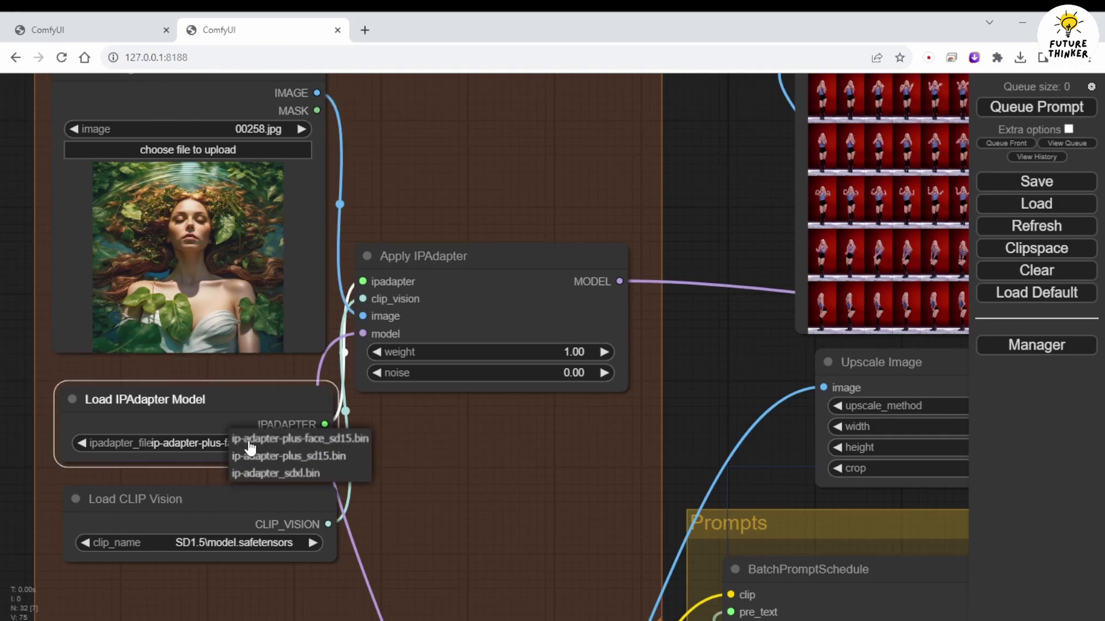
click(267, 457)
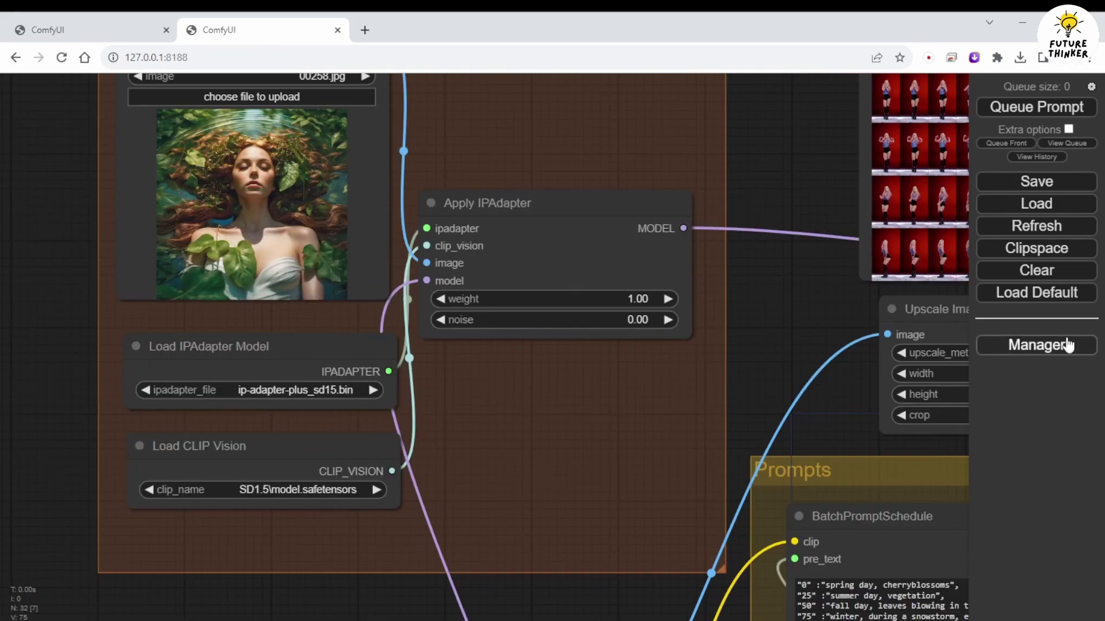
Step: From the Manager menu, list the custom nodes filtered to installed ones only
click(1065, 346)
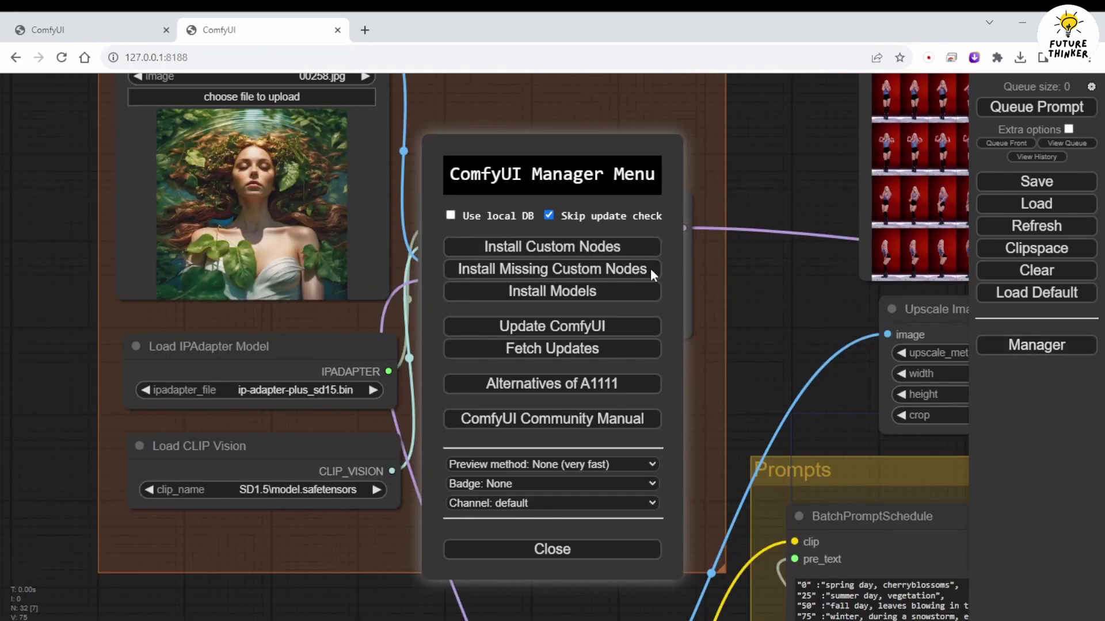
click(595, 247)
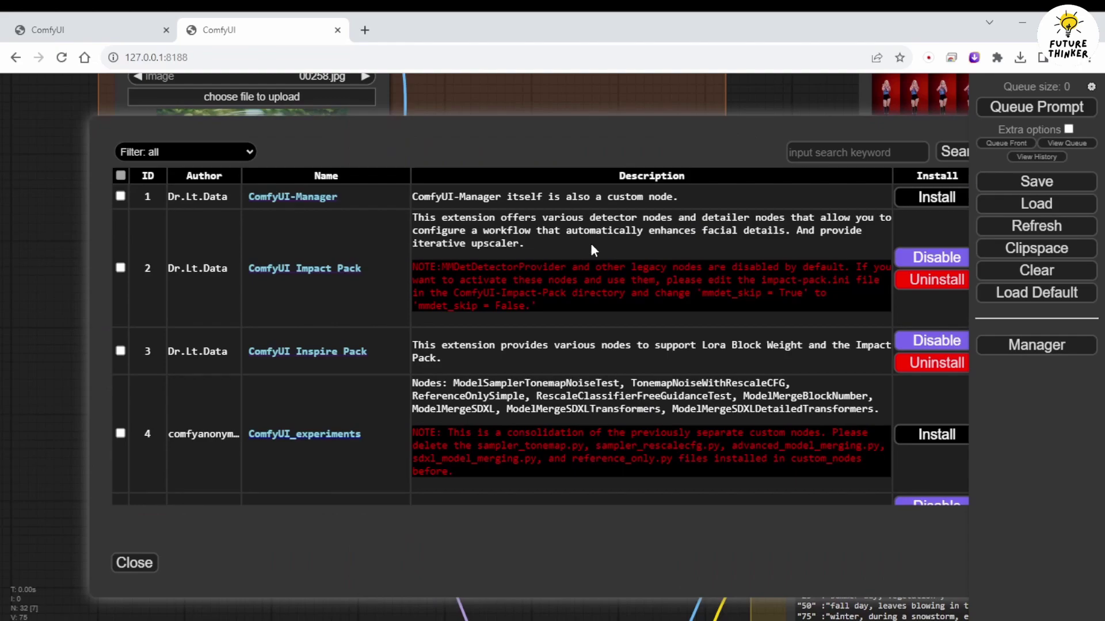
click(844, 150)
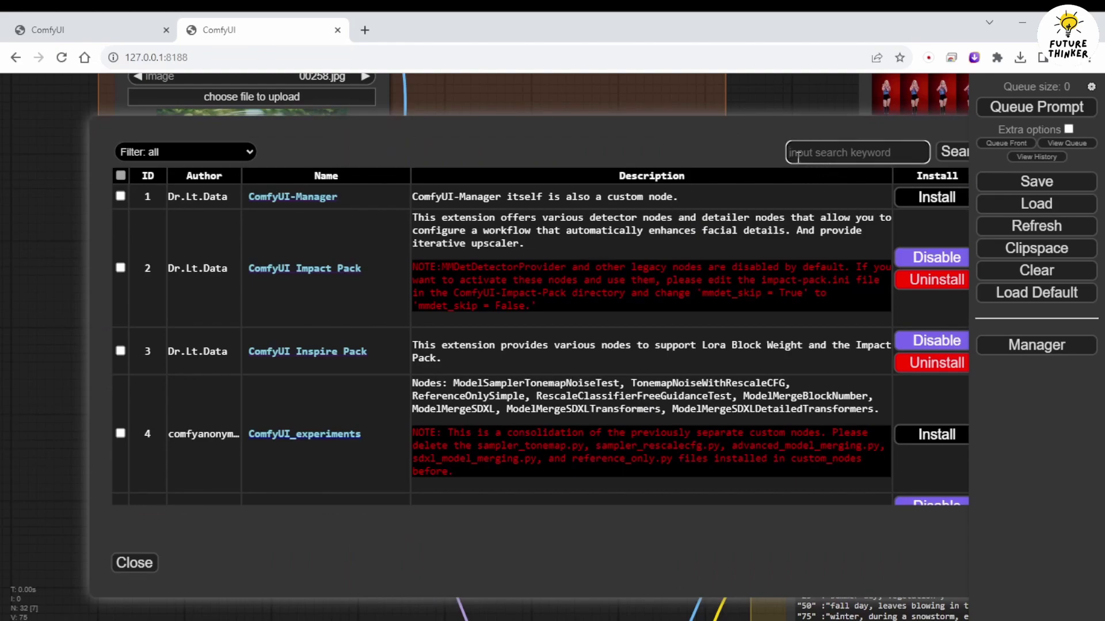
click(202, 151)
click(171, 209)
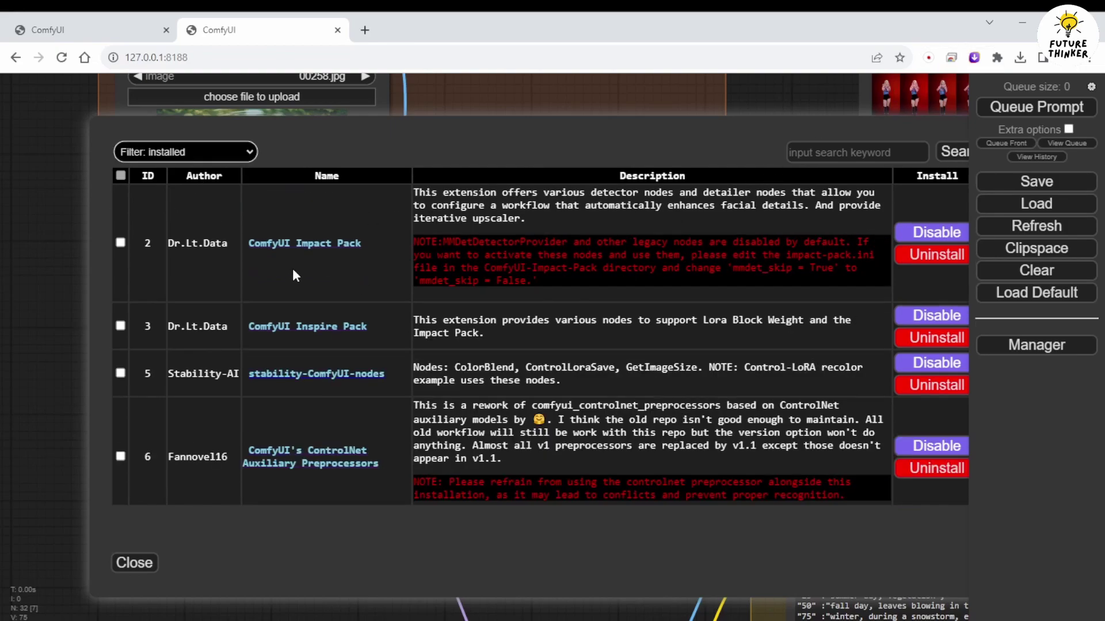
Step: Find ComfyUI_IPAdapter_plus in the list and open its repository page in a new tab
scroll(196, 254, down, 4)
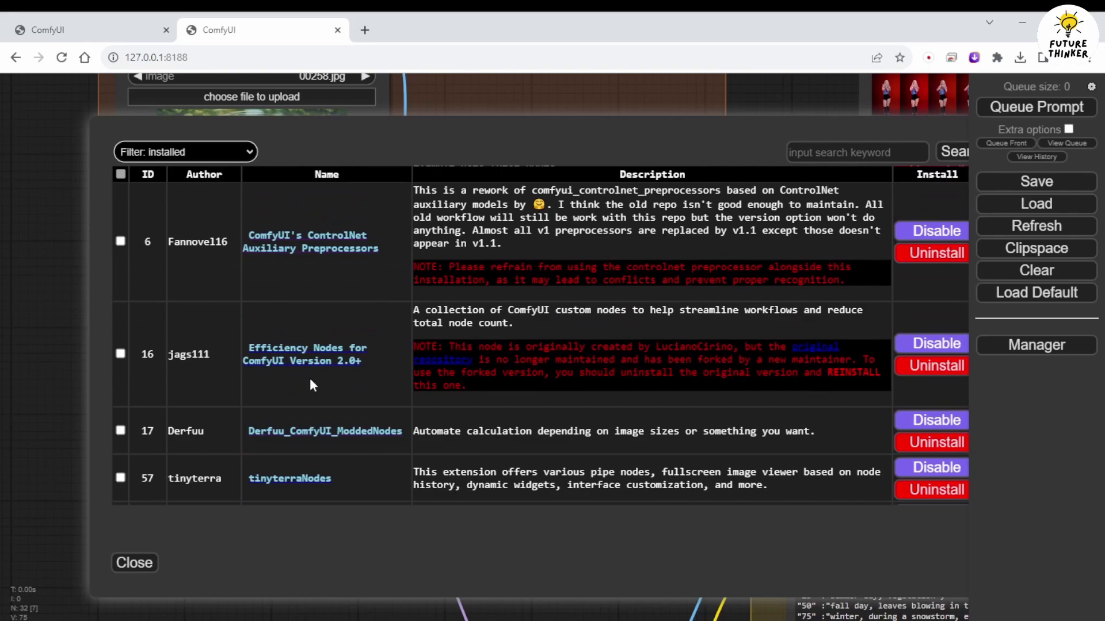
scroll(330, 301, down, 5)
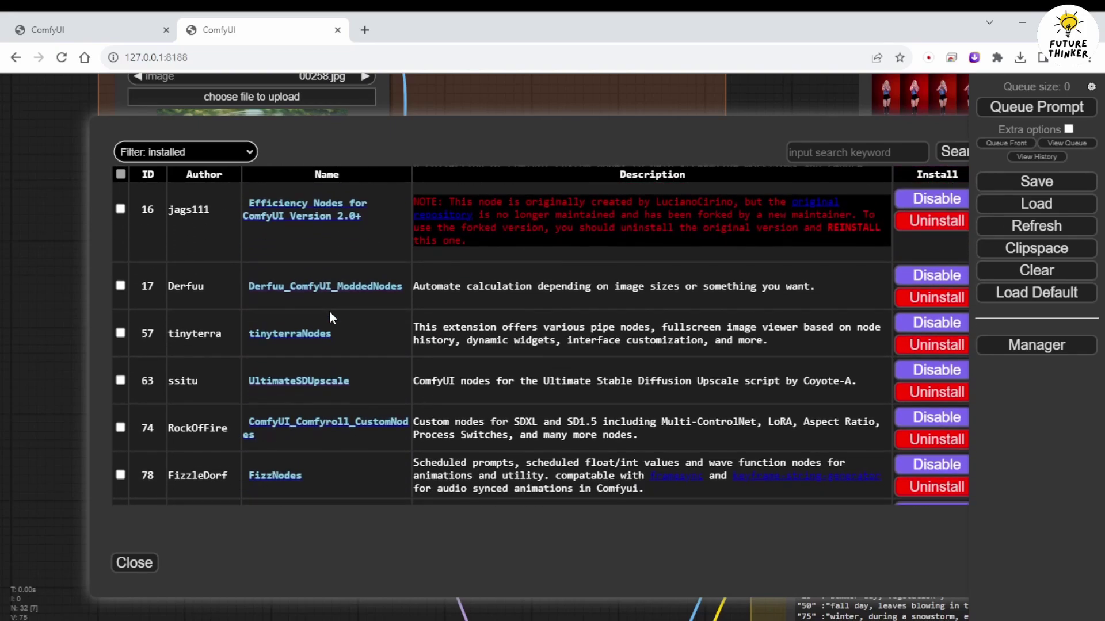
scroll(364, 344, down, 1)
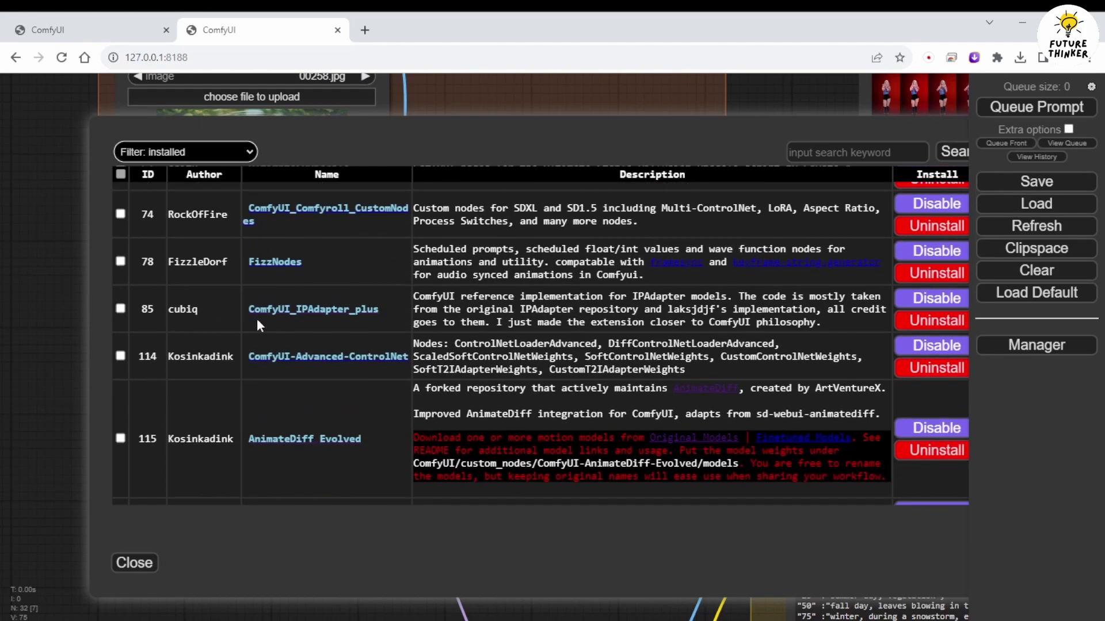
drag(405, 312, 256, 315)
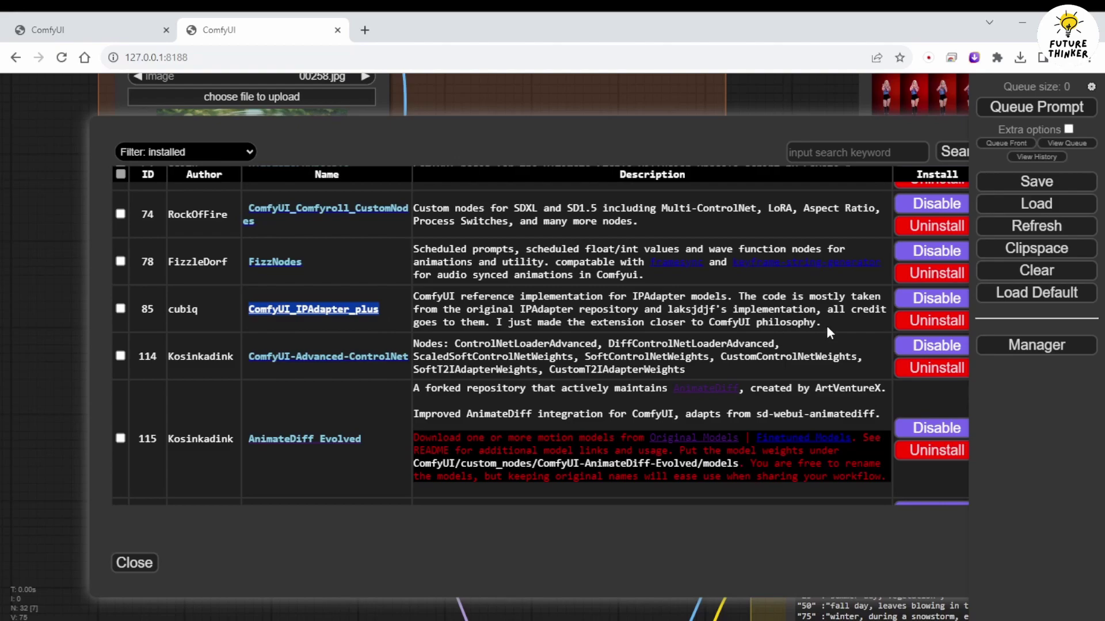
drag(827, 328, 408, 294)
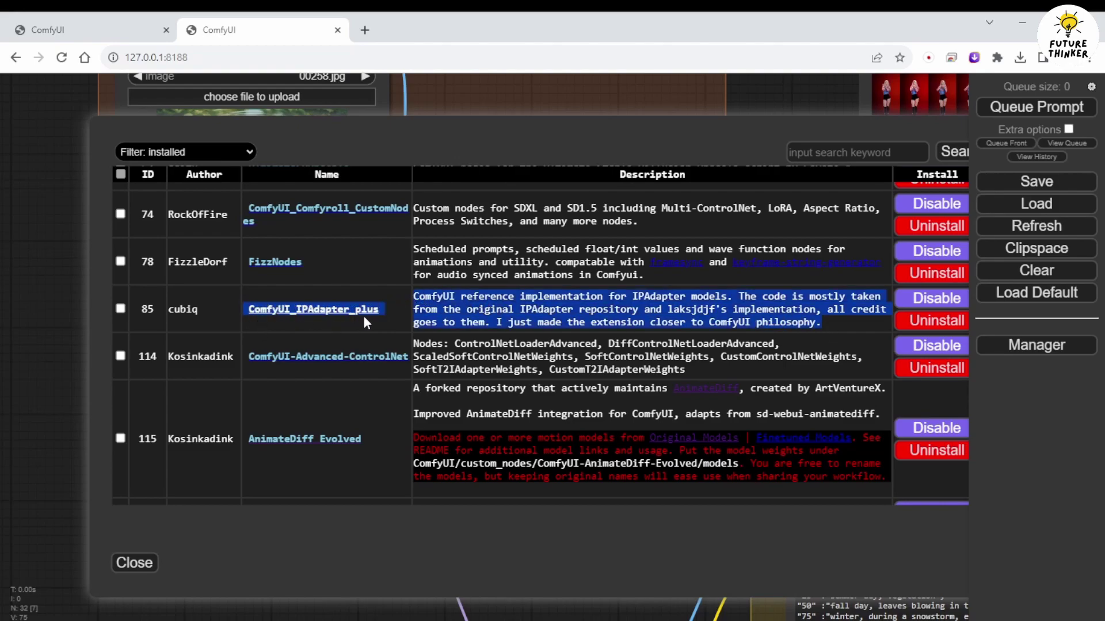
click(513, 308)
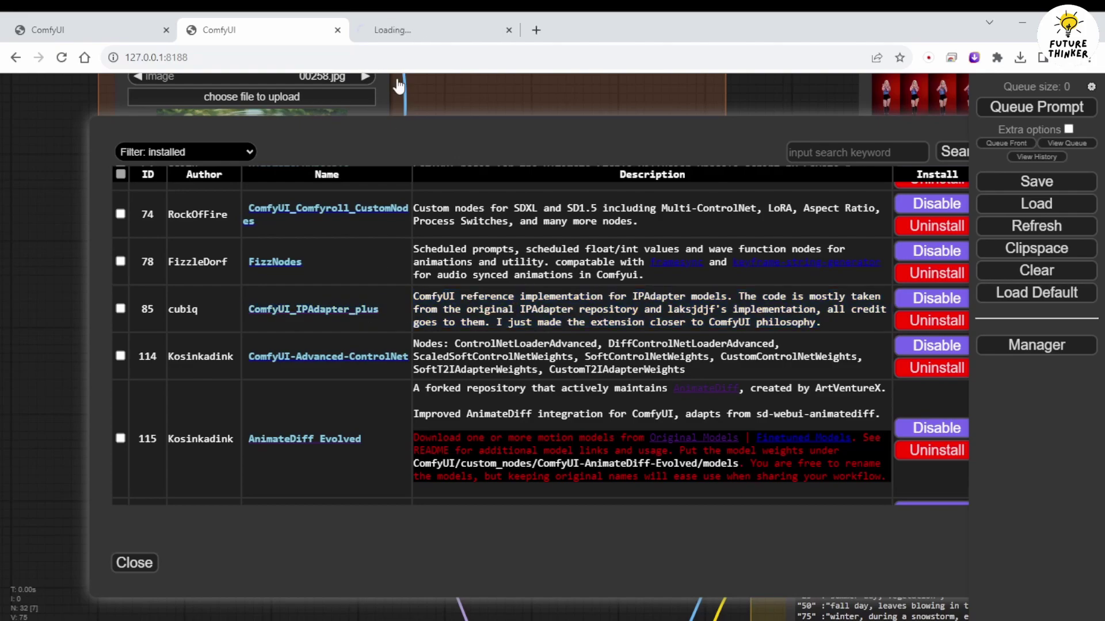
Step: Read the README's 'For SD1.5 you need:' model list, then the Installation and KSampler suggestions
click(417, 36)
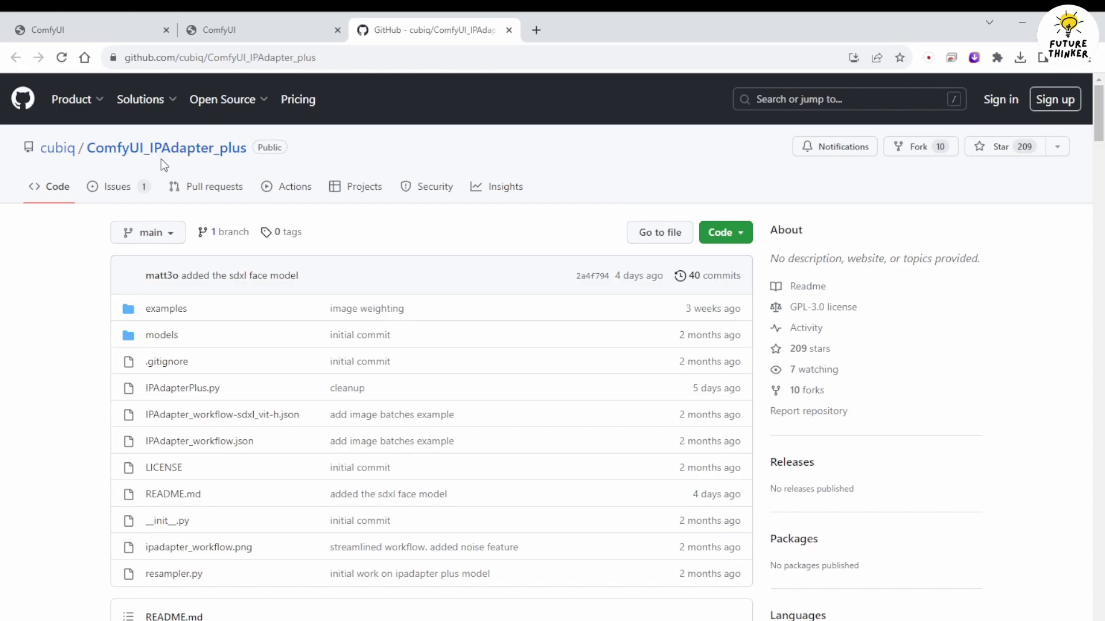
scroll(253, 172, down, 10)
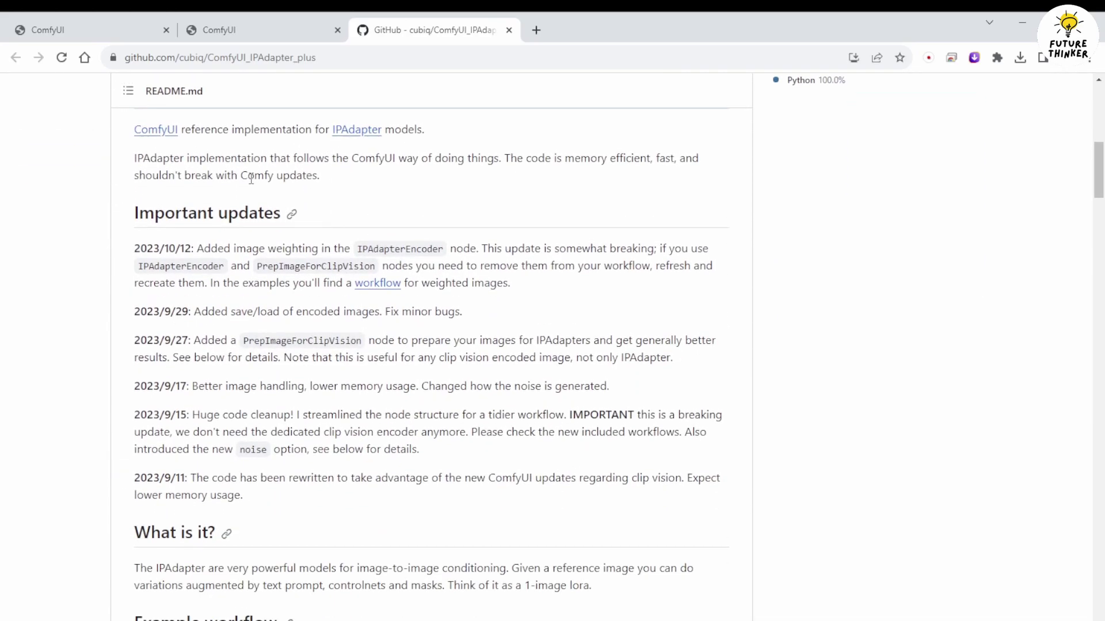
scroll(295, 193, down, 7)
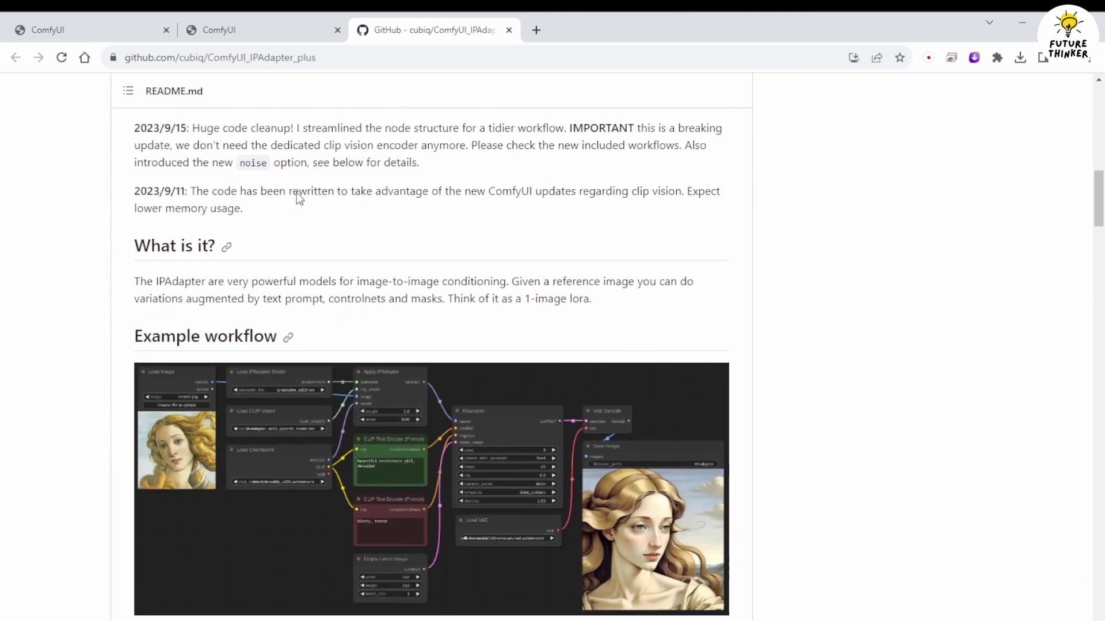
scroll(298, 193, down, 12)
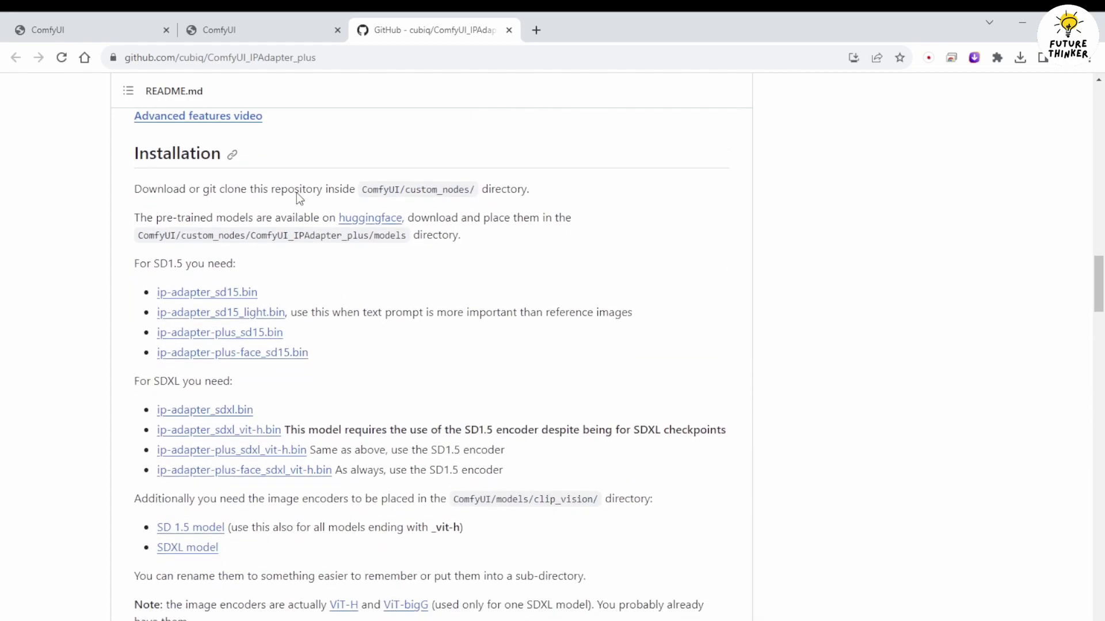
scroll(278, 202, down, 1)
scroll(253, 190, up, 1)
drag(133, 270, 217, 266)
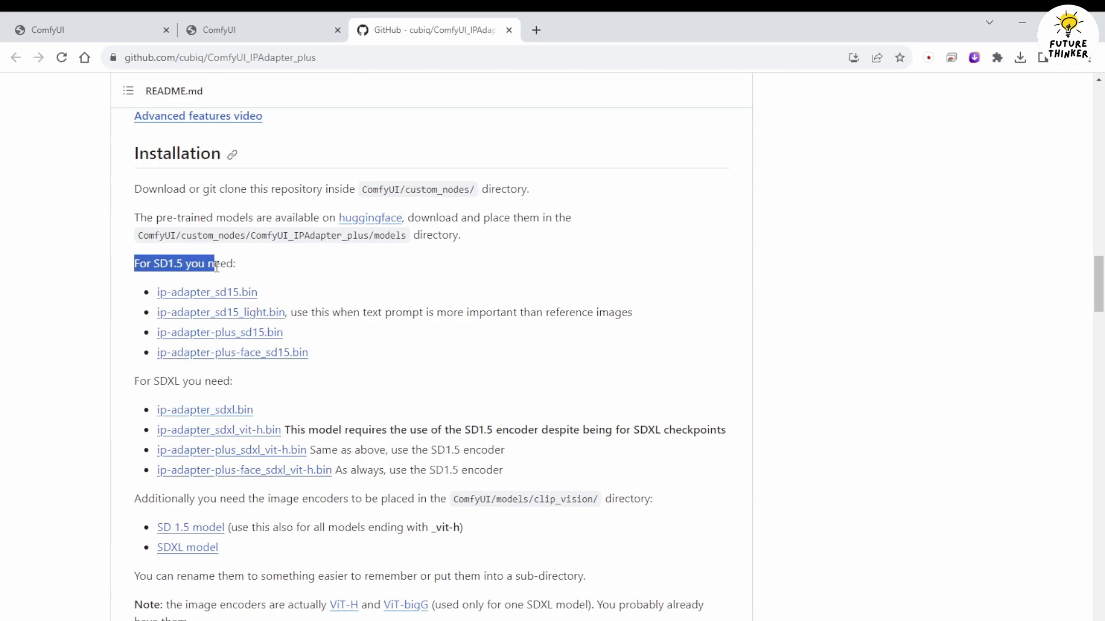
click(283, 273)
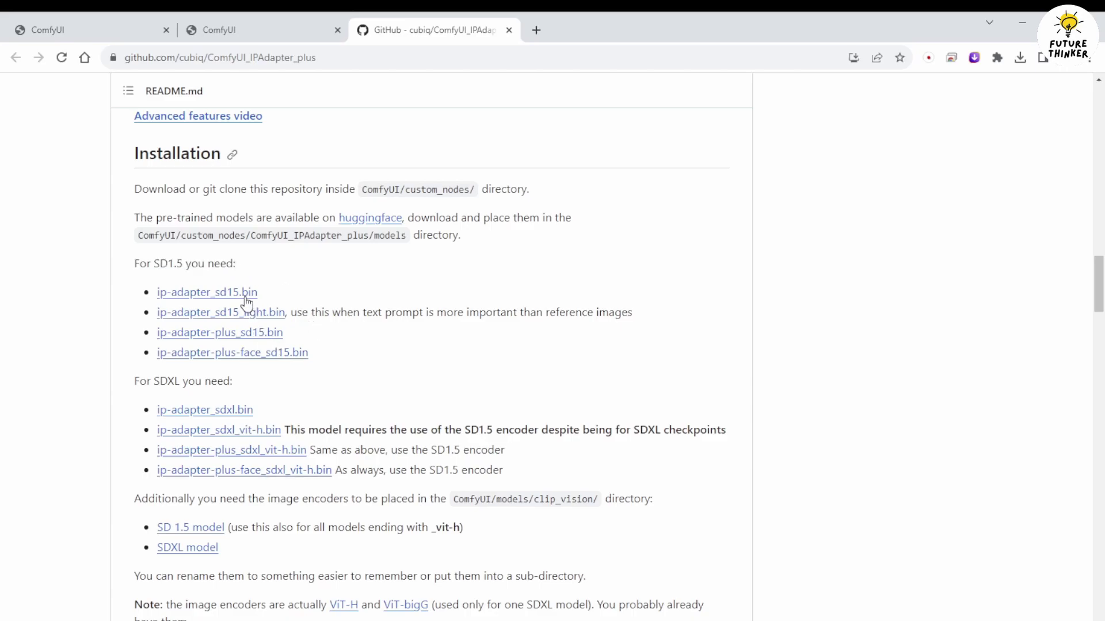
scroll(219, 335, down, 10)
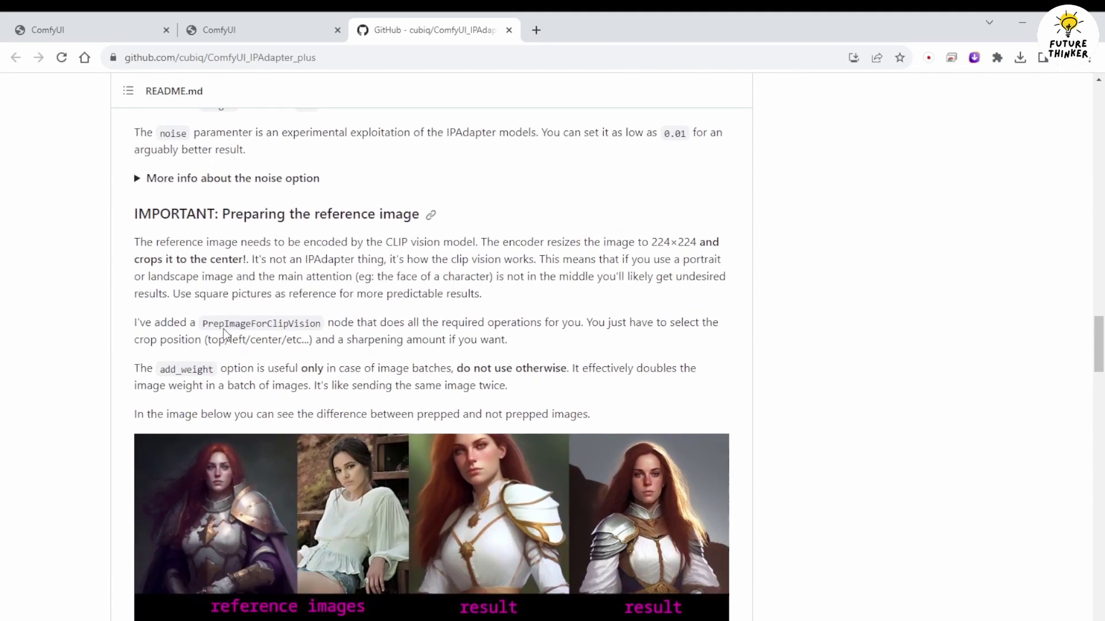
scroll(236, 311, down, 2)
scroll(311, 296, down, 6)
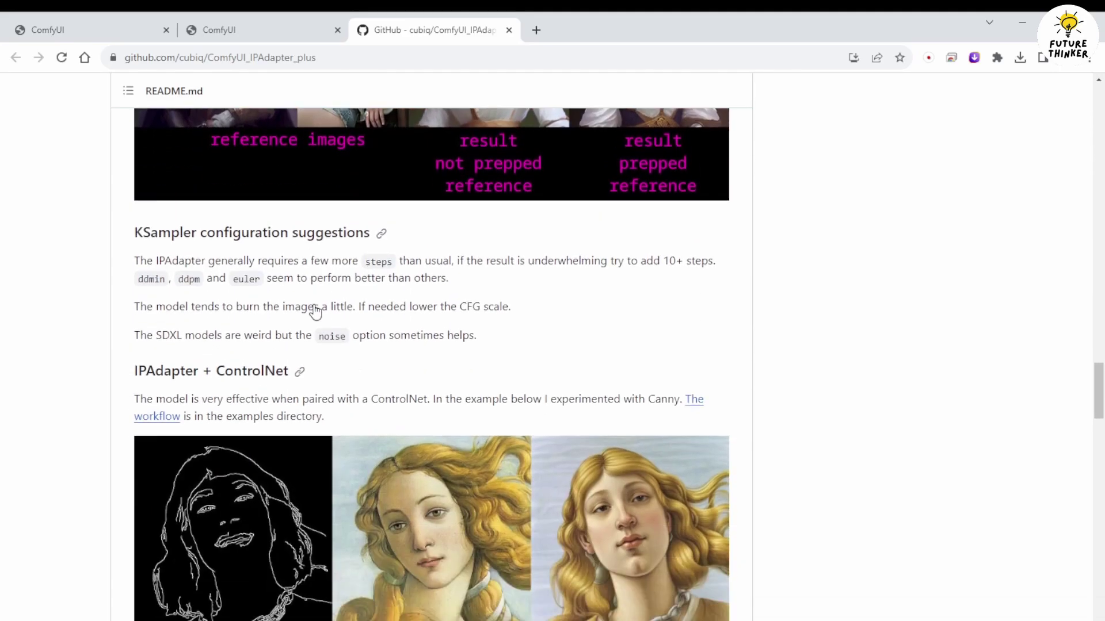
Step: Back in ComfyUI, close the custom nodes list and leave Load CLIP Vision at SD1.5\model.safetensors
click(230, 29)
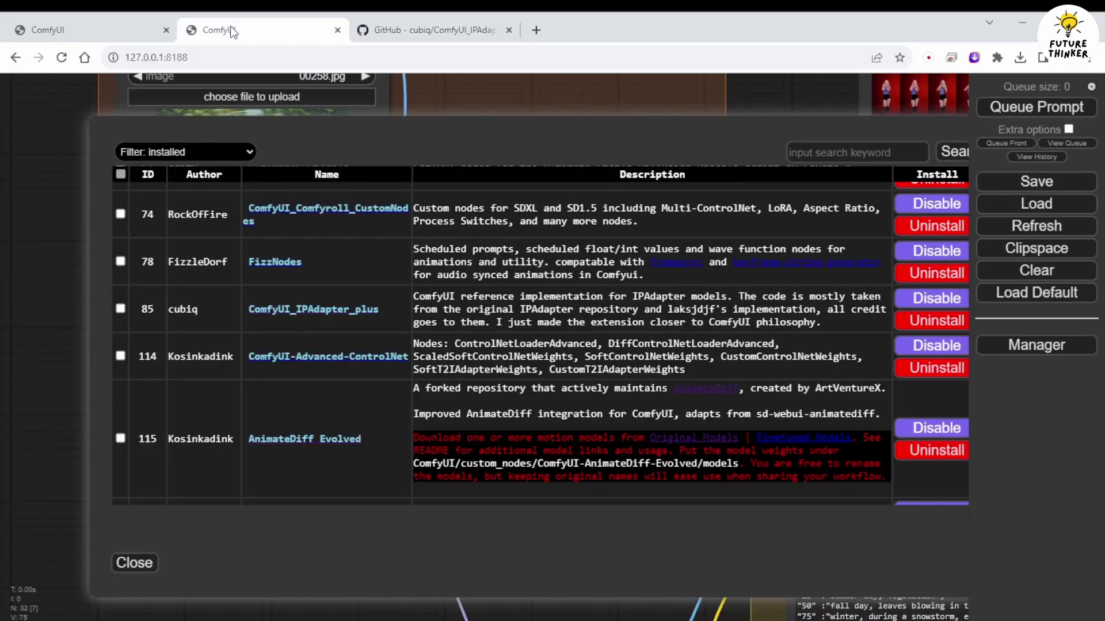
click(130, 563)
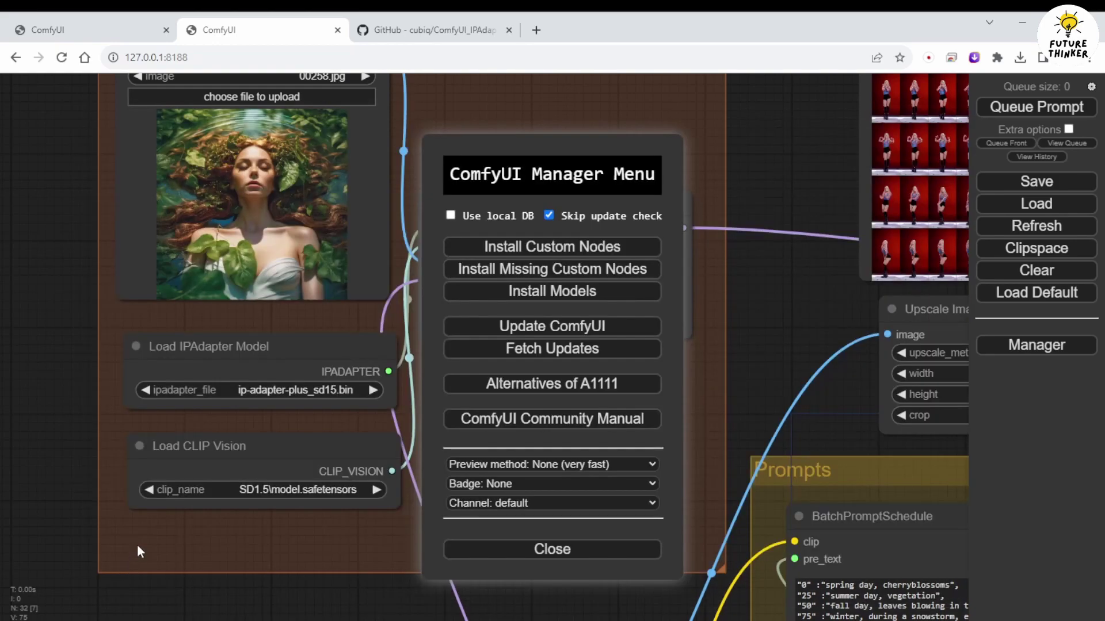
click(291, 488)
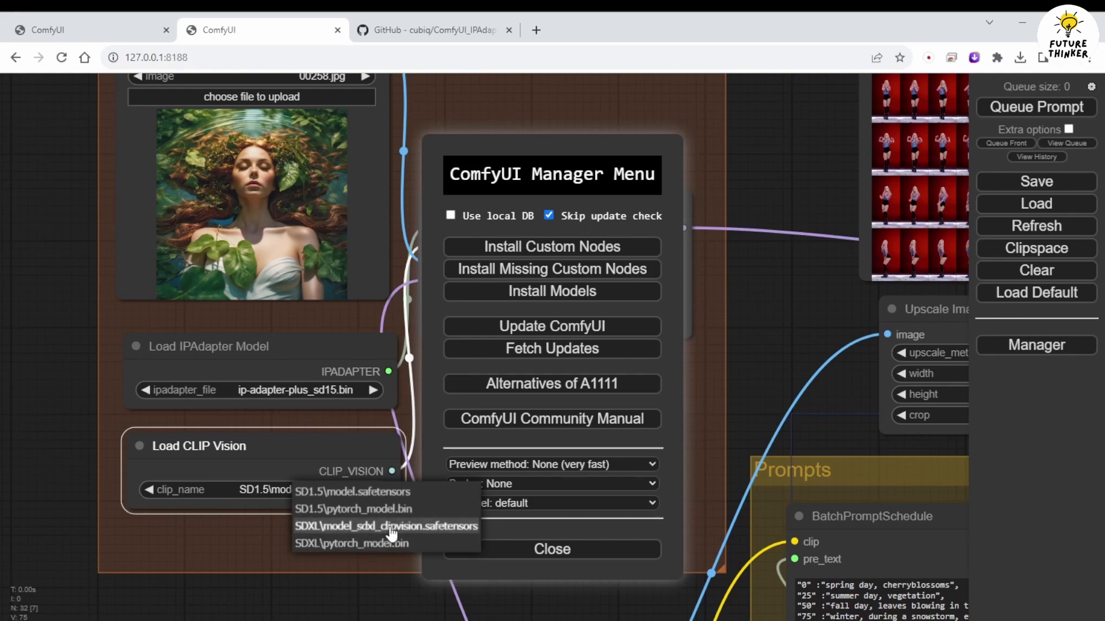
scroll(433, 540, down, 4)
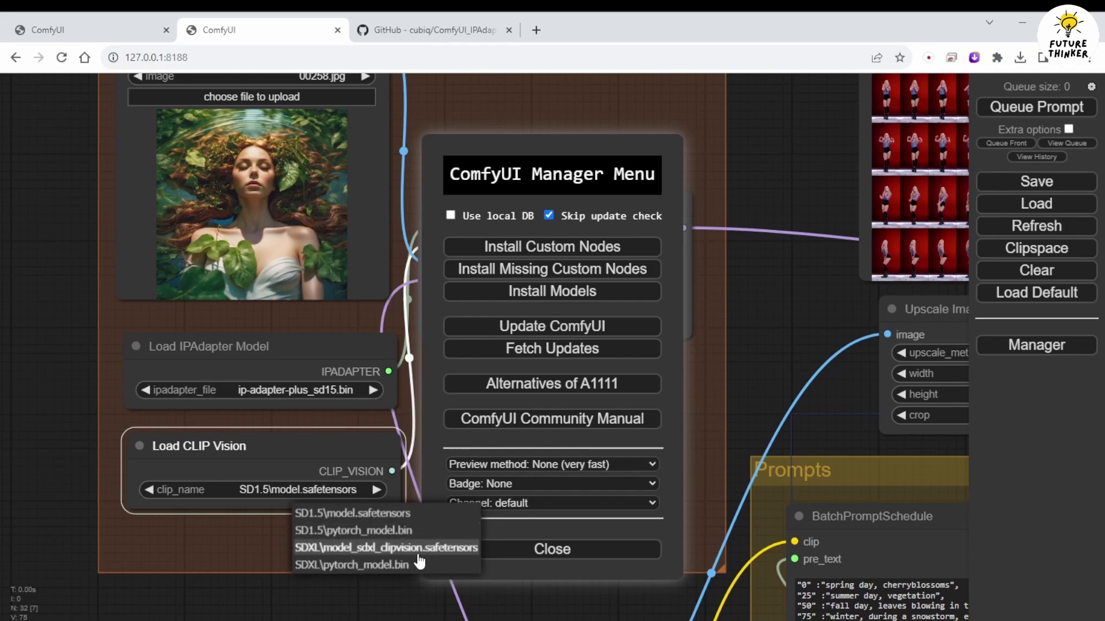
click(54, 529)
drag(56, 527, 58, 447)
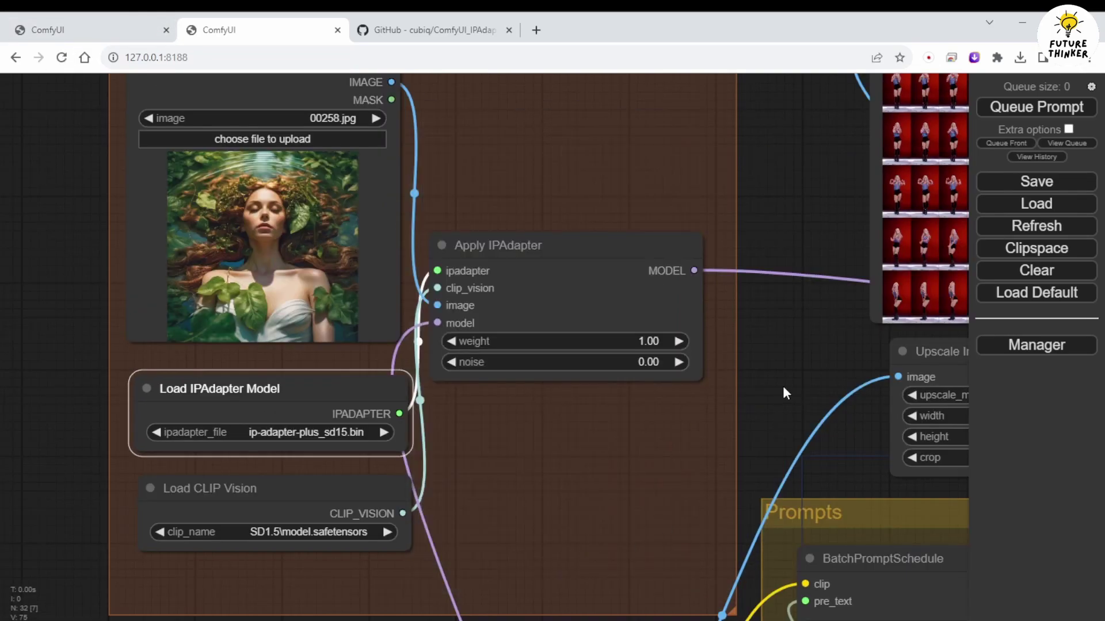
Step: Switch the Load Video node's source clip to 3226211815679428652.mp4
scroll(783, 385, down, 3)
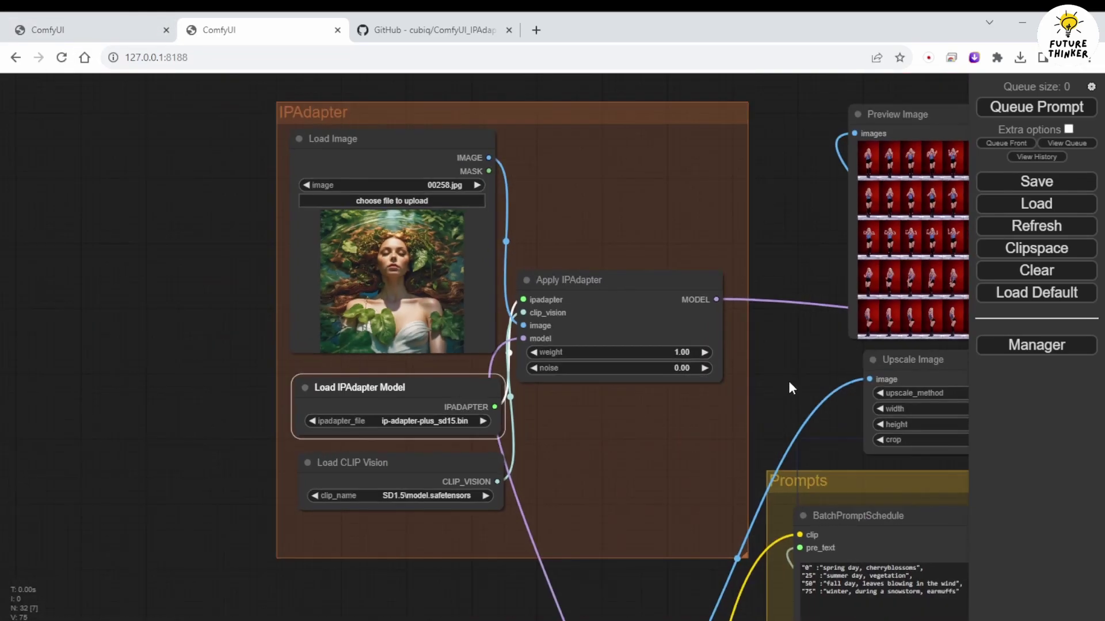
drag(788, 381, 558, 56)
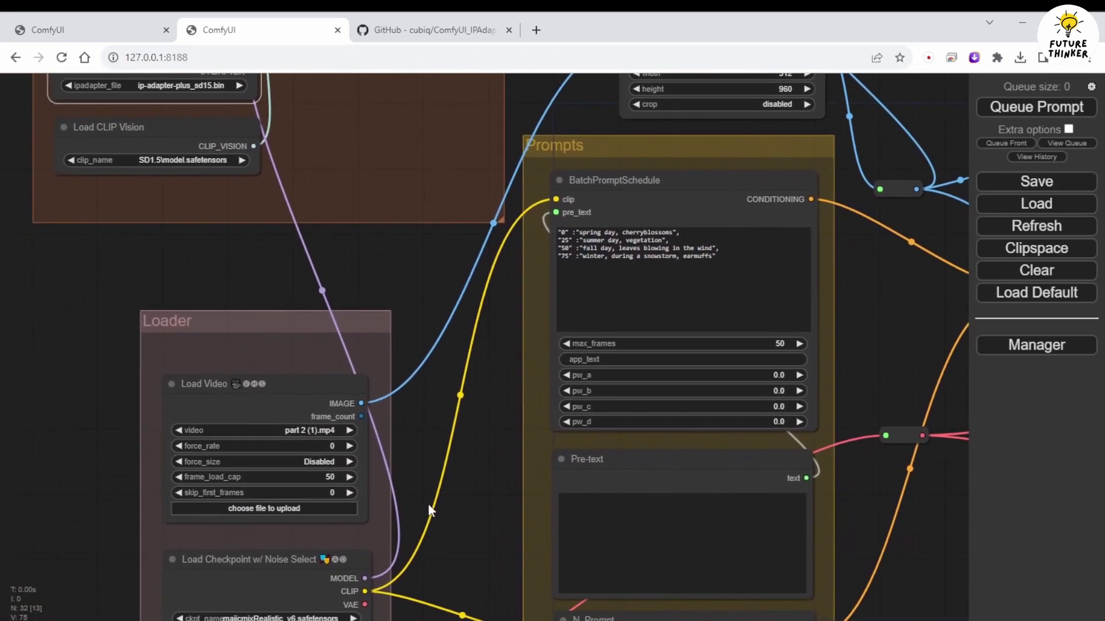
drag(384, 489, 416, 358)
click(341, 371)
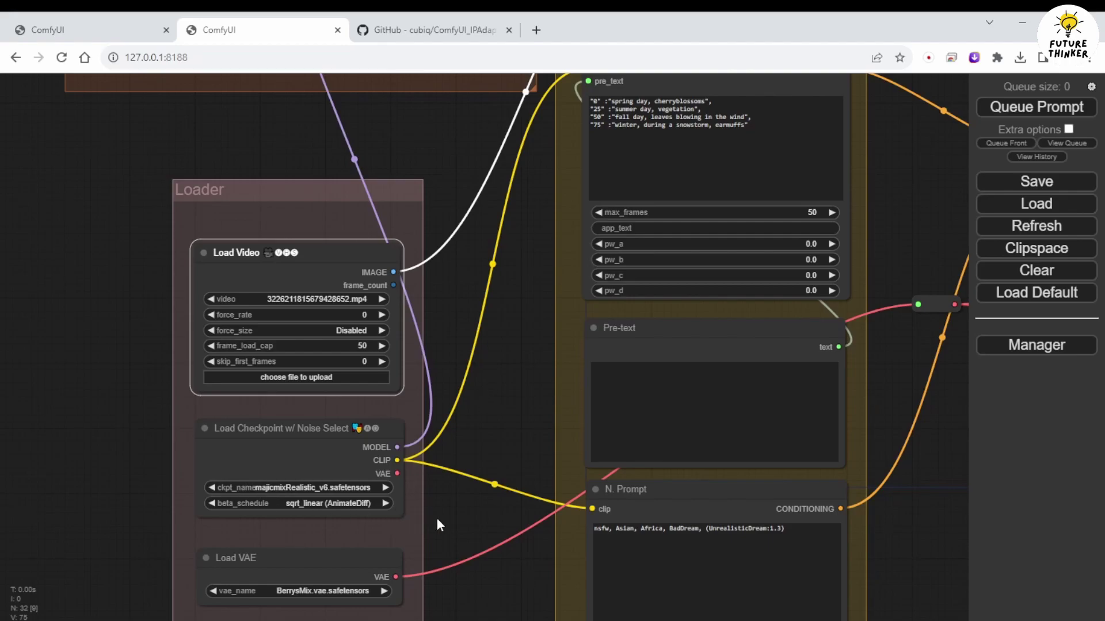
Step: Keep majicmixRealistic_v6.safetensors selected as the Load Checkpoint model
drag(438, 521, 513, 419)
scroll(505, 420, up, 6)
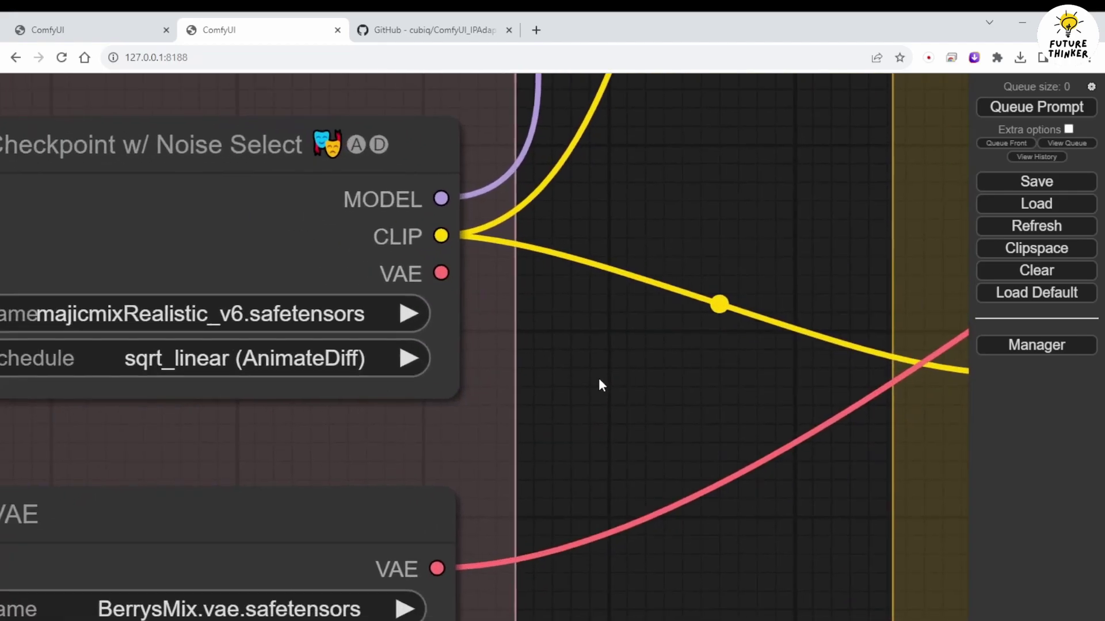
scroll(601, 385, down, 4)
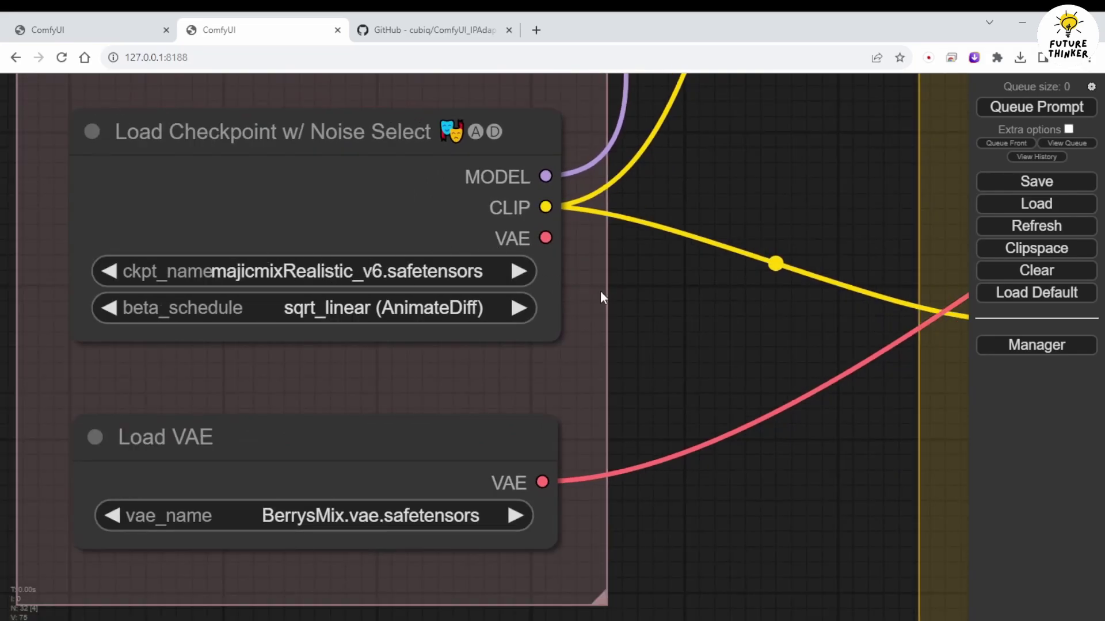
click(427, 271)
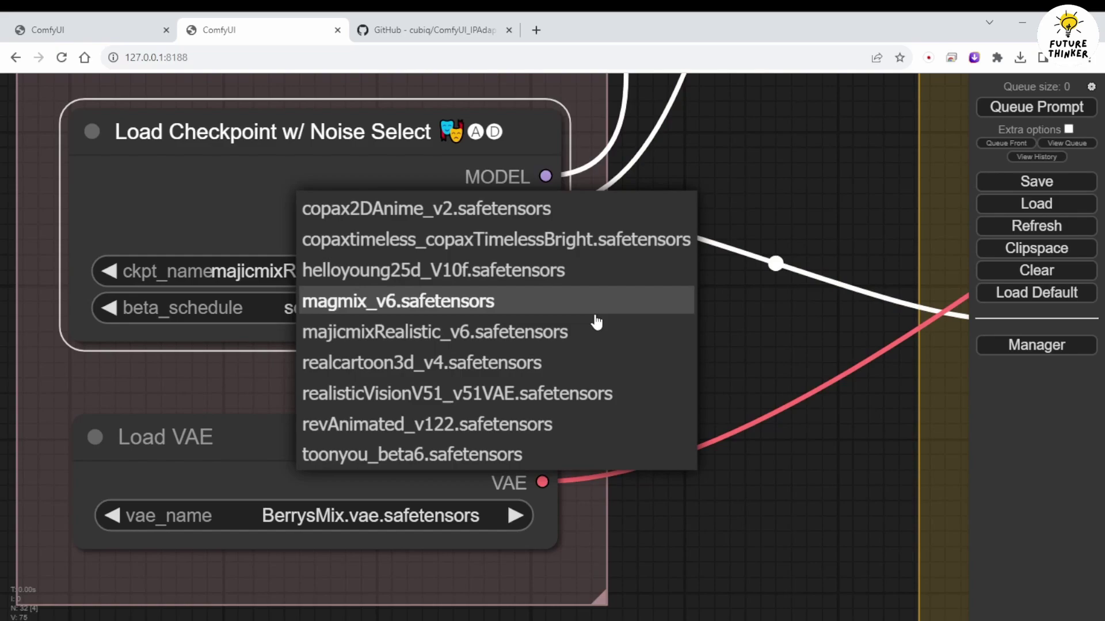
click(342, 333)
click(689, 322)
scroll(689, 322, down, 3)
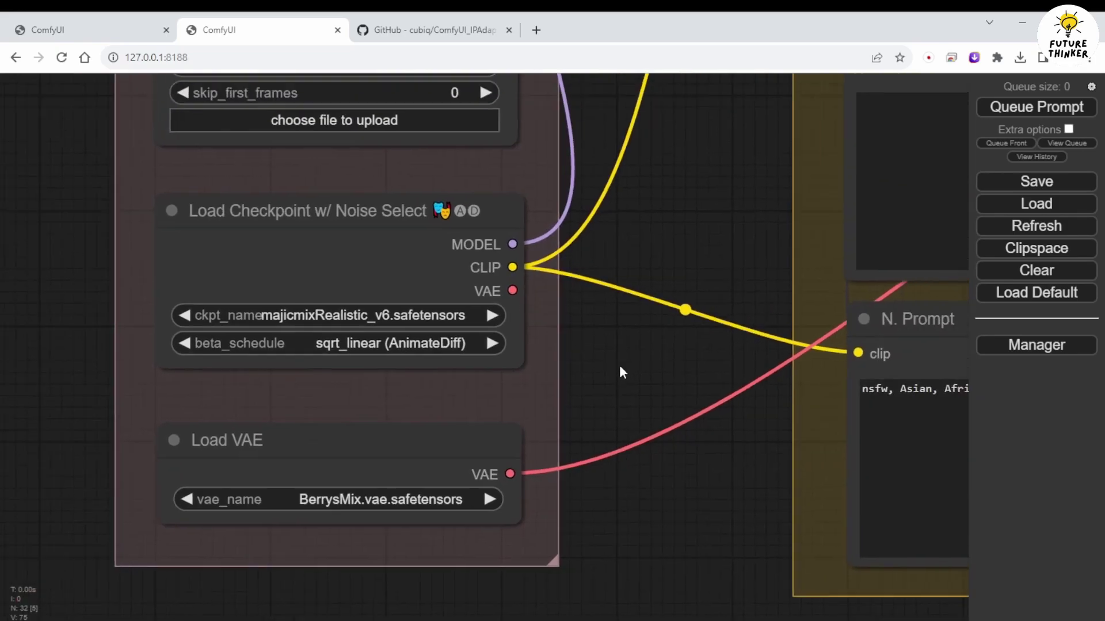
drag(619, 372, 322, 423)
scroll(322, 423, down, 2)
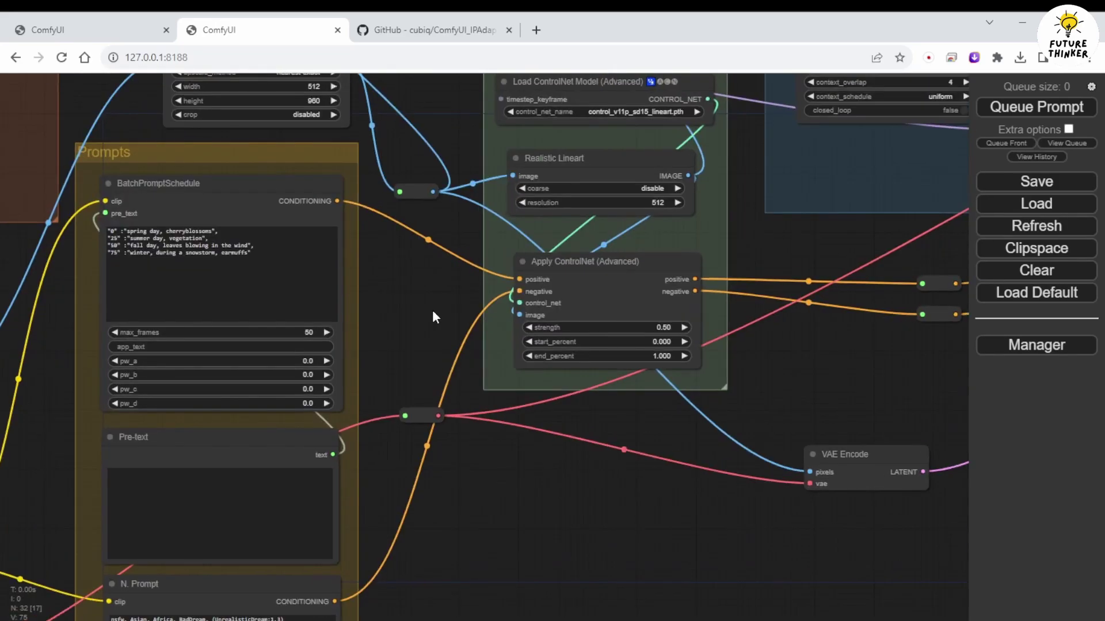
scroll(431, 309, up, 2)
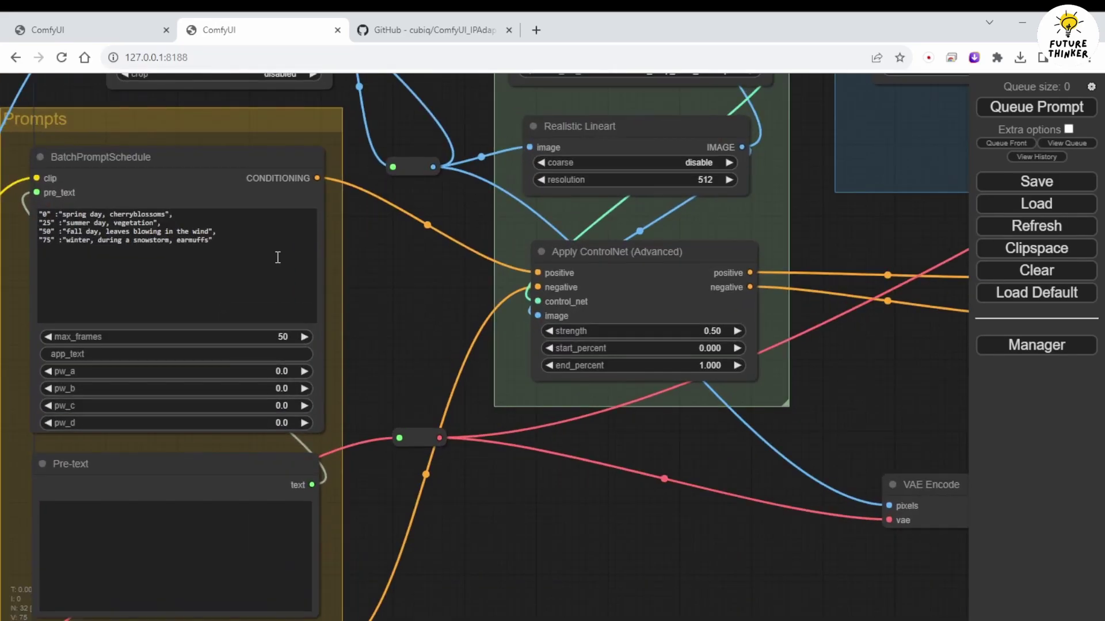
drag(437, 289, 670, 388)
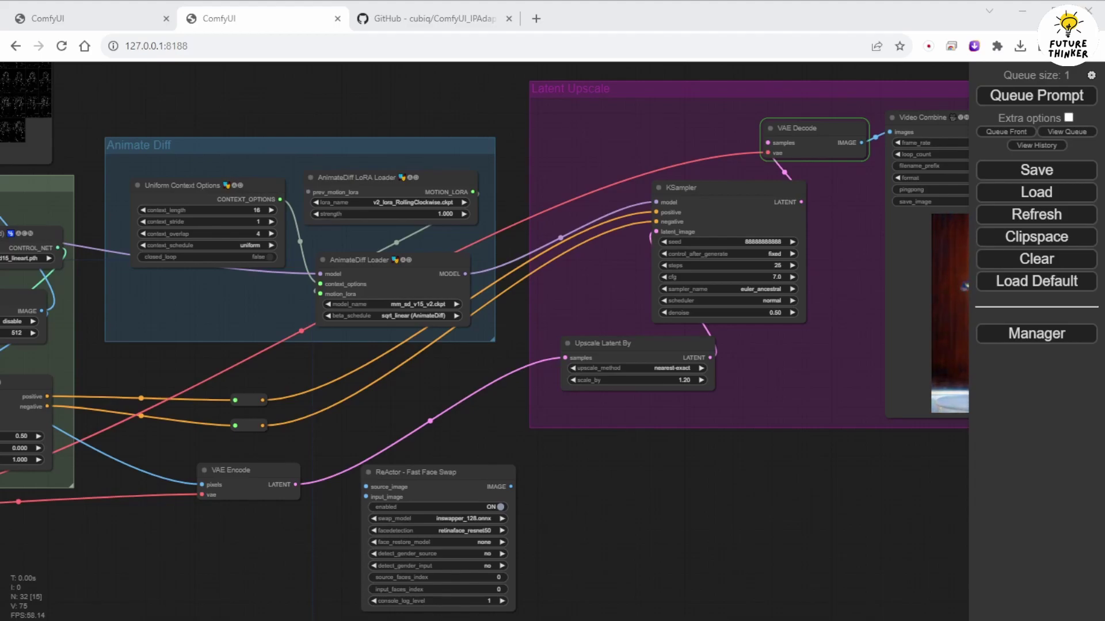
Step: Compare the render with the leaves reference image, then play AnimateDiff_00041_.mp4 in its own tab
drag(955, 495, 675, 620)
scroll(682, 545, up, 5)
scroll(863, 317, down, 5)
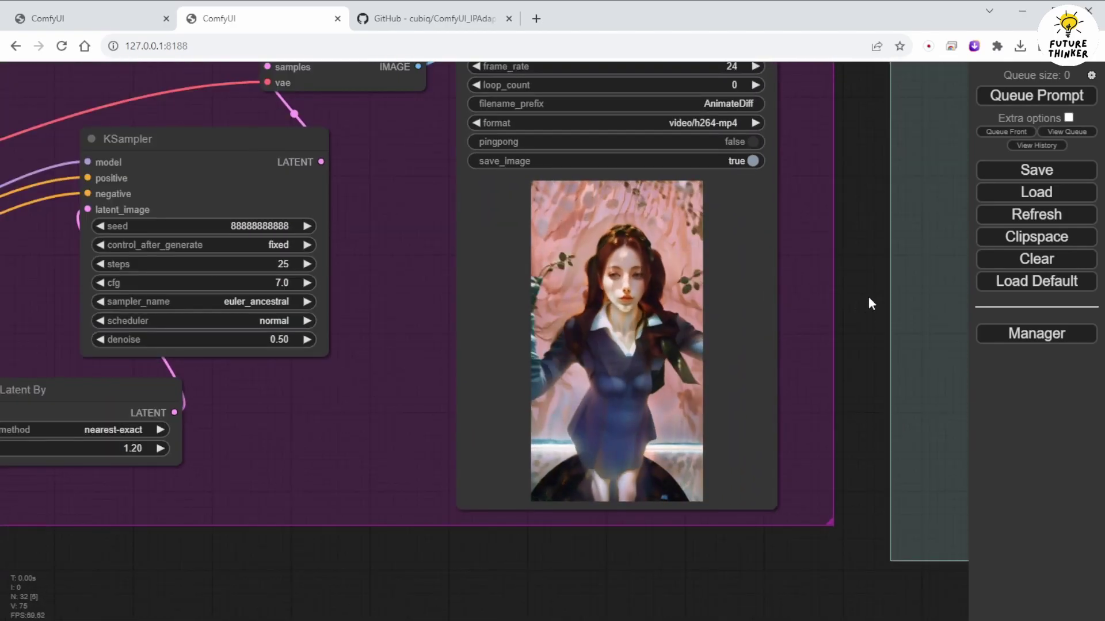
scroll(868, 298, up, 3)
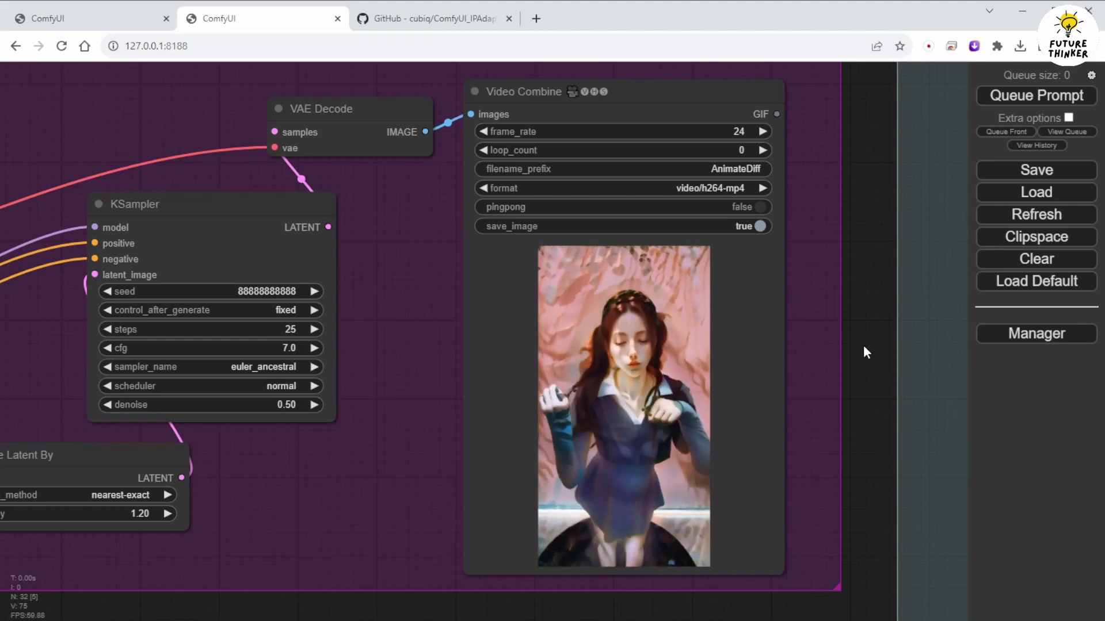
scroll(863, 344, down, 5)
scroll(437, 574, up, 3)
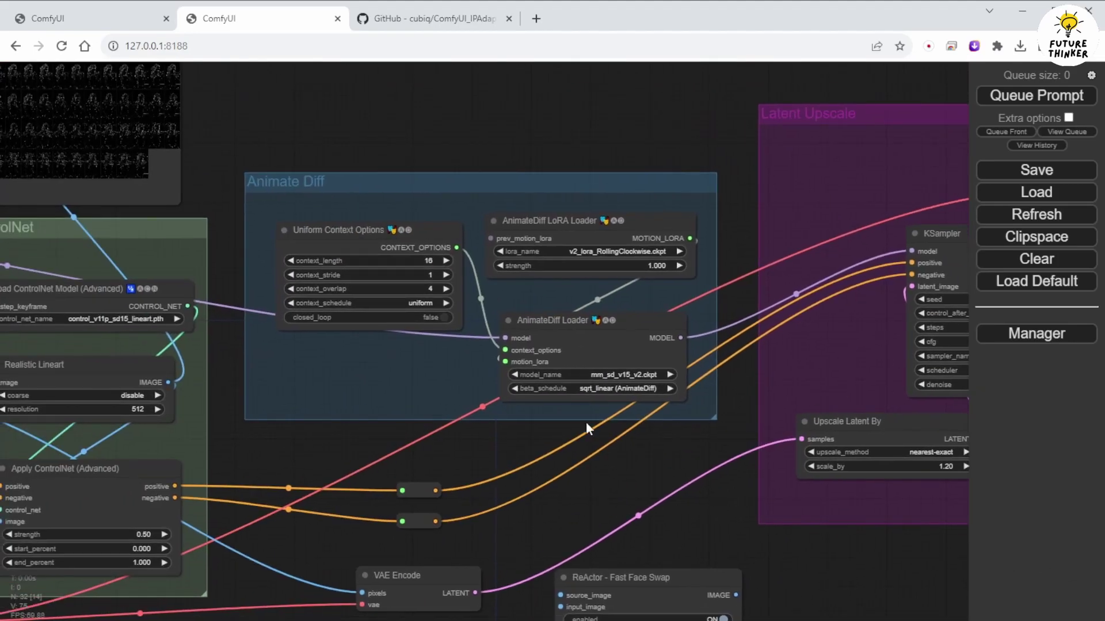
drag(371, 144, 759, 291)
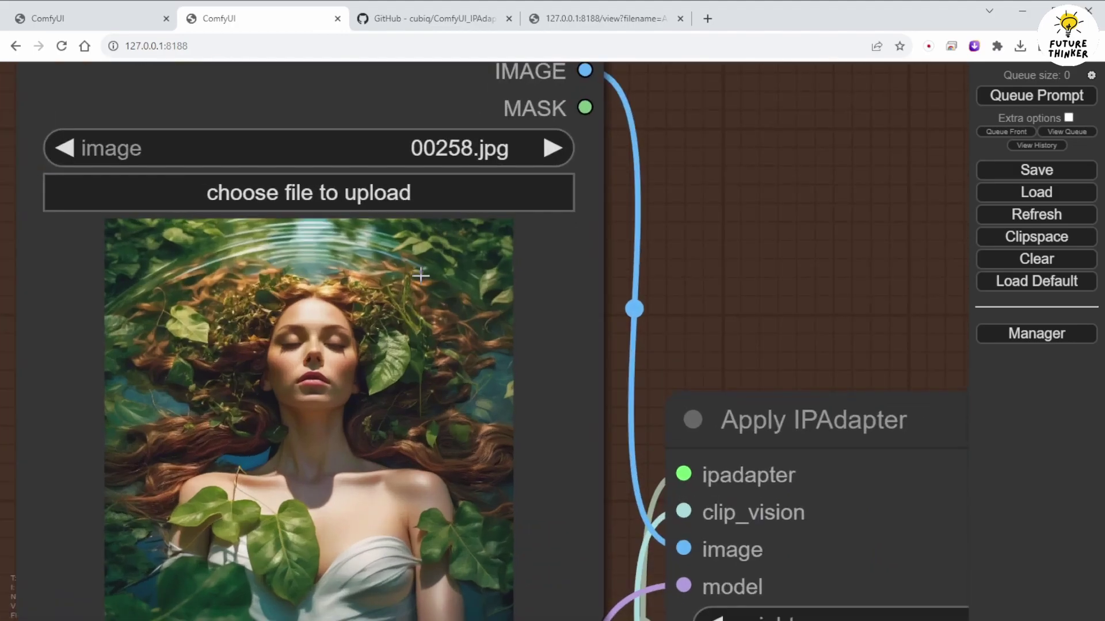
scroll(449, 268, up, 3)
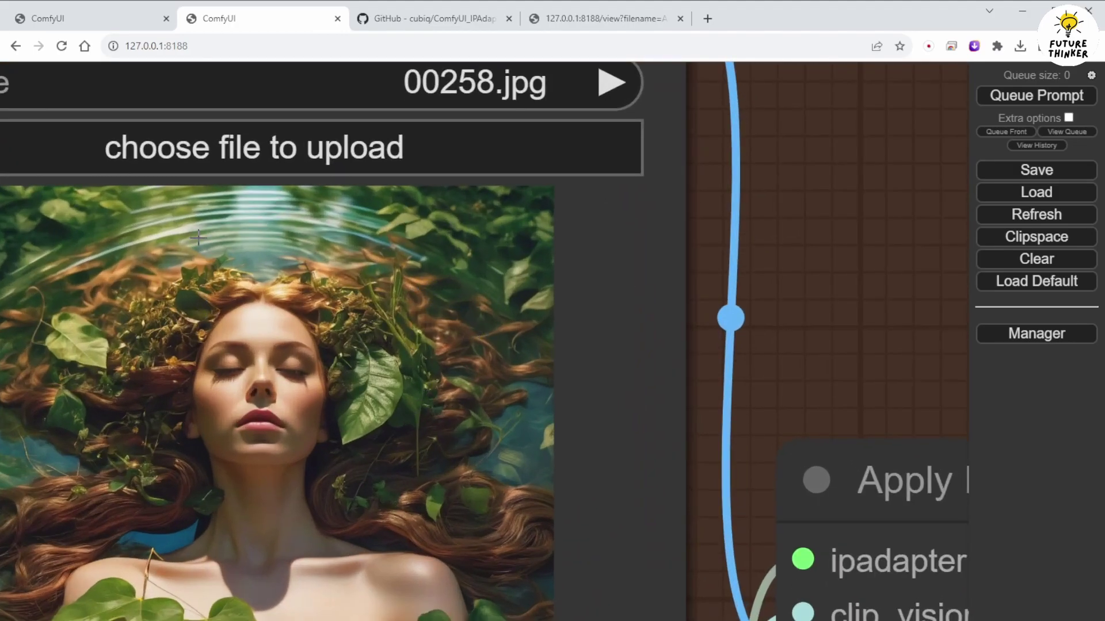
scroll(198, 238, down, 2)
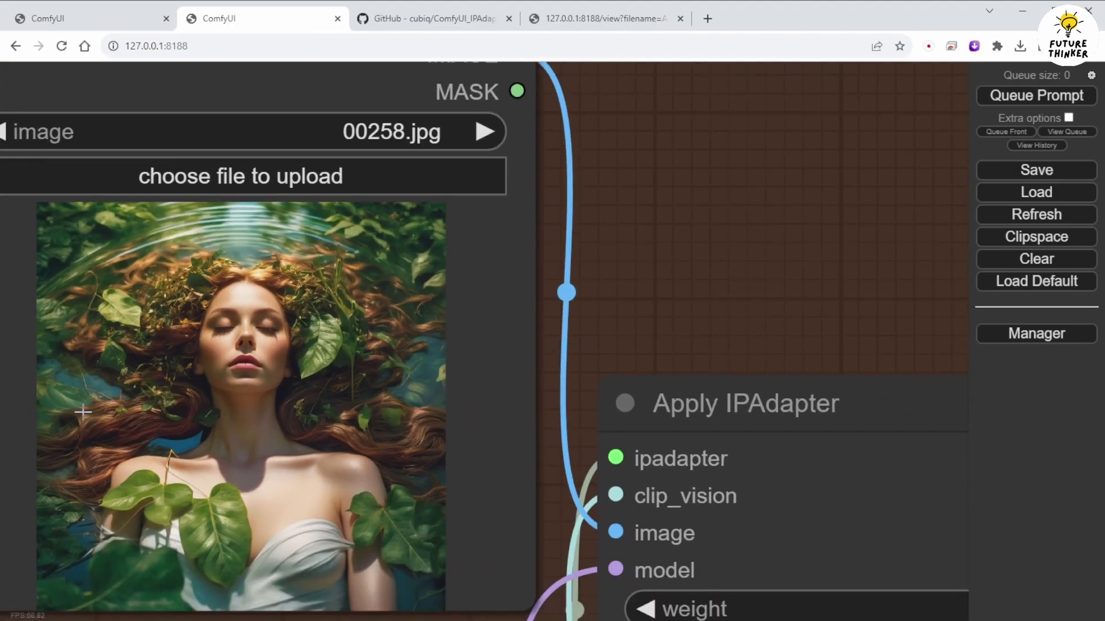
click(612, 19)
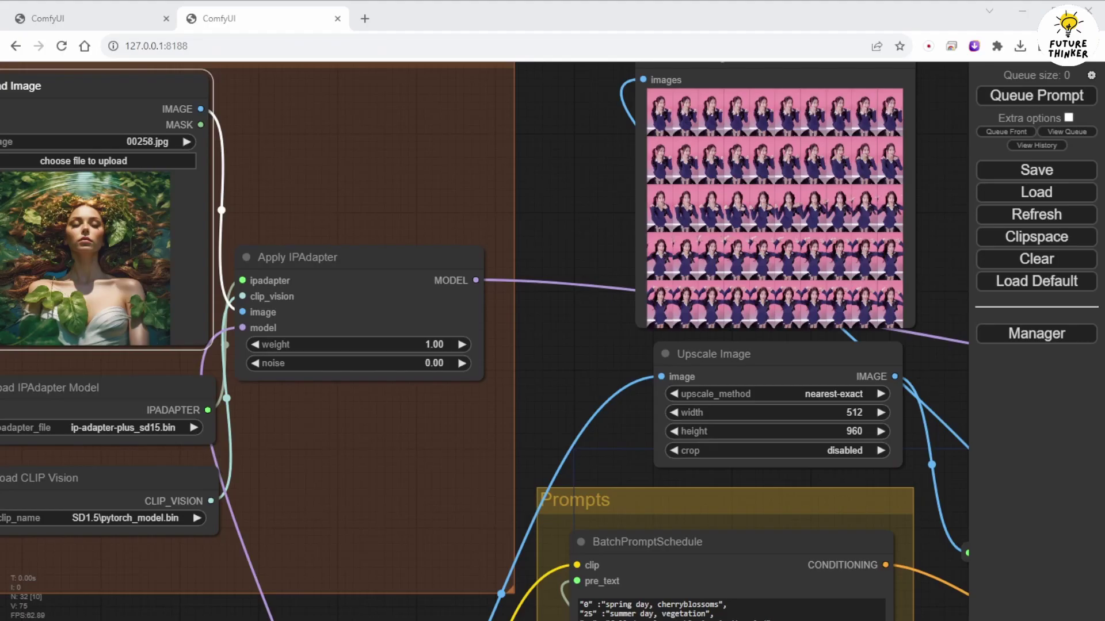
Step: Paste the pink-haired cyberpunk woman image into the IPAdapter Load Image node as the new reference
key(ctrl+v)
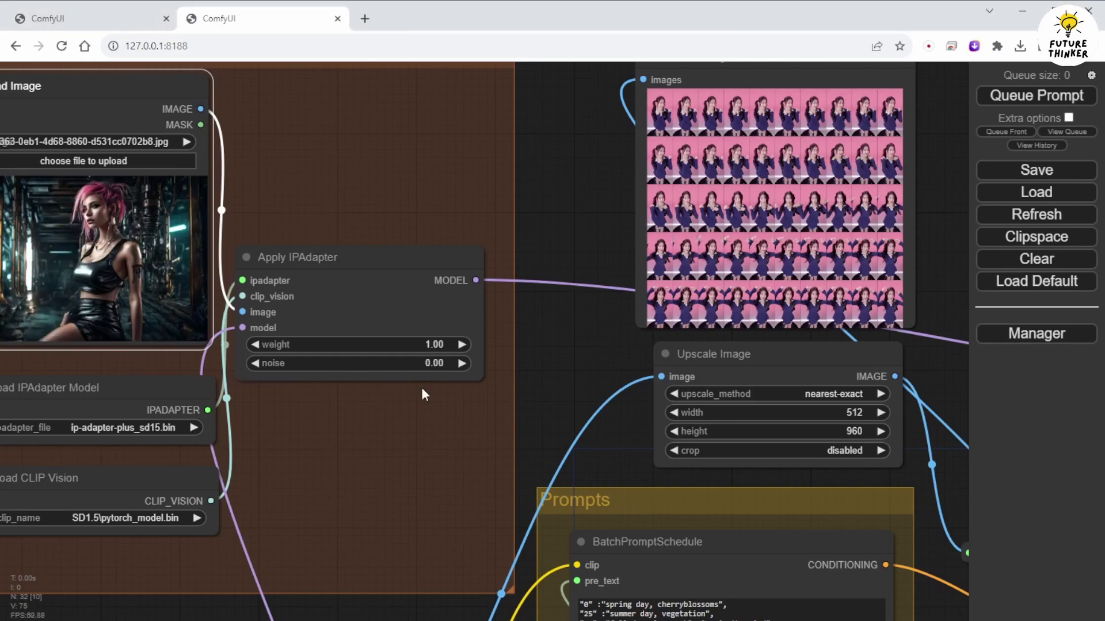
drag(518, 149, 682, 190)
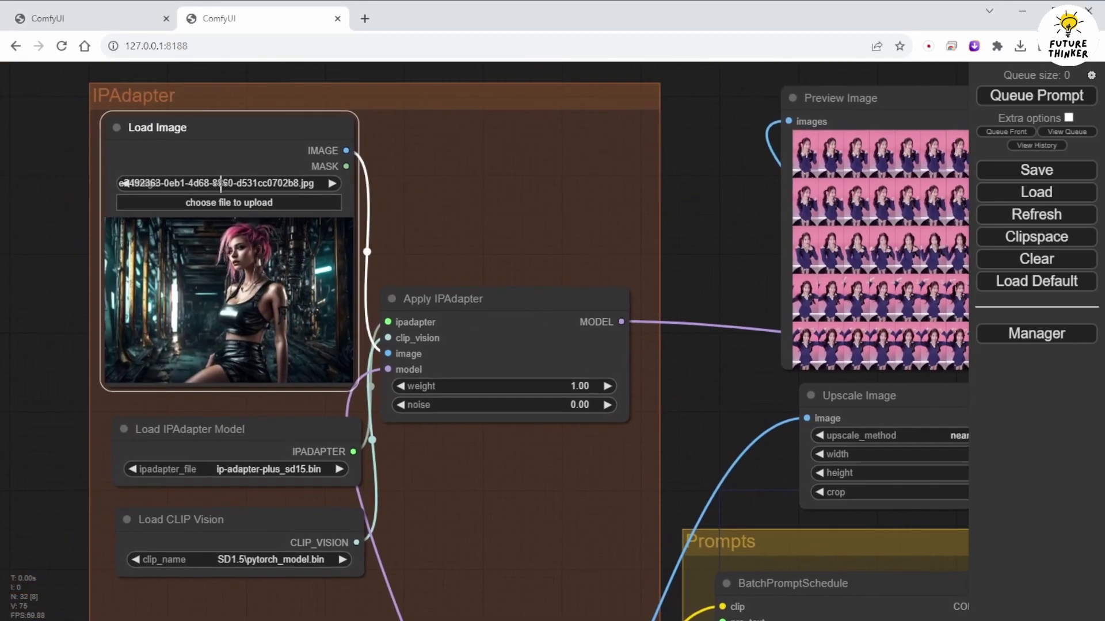
scroll(92, 271, up, 10)
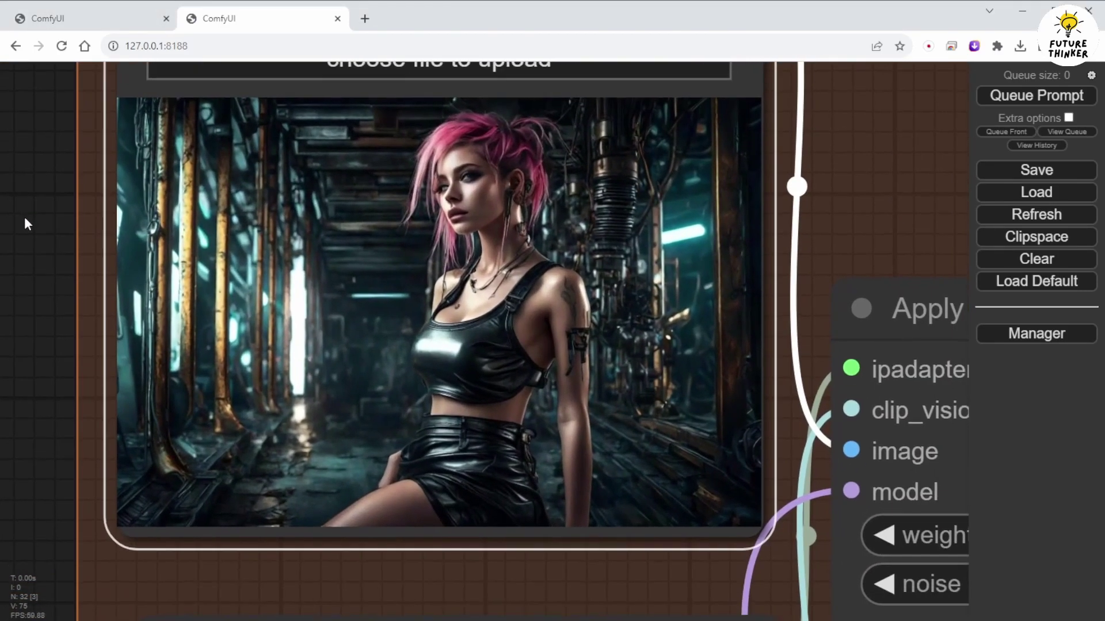
drag(24, 220, 20, 234)
scroll(19, 232, down, 5)
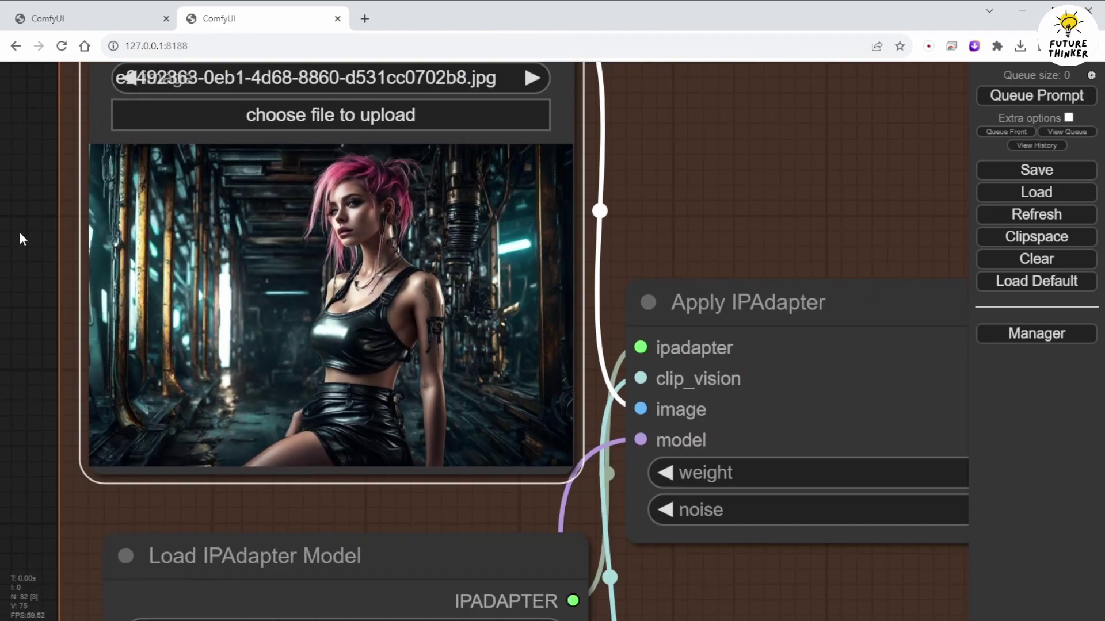
scroll(748, 247, down, 2)
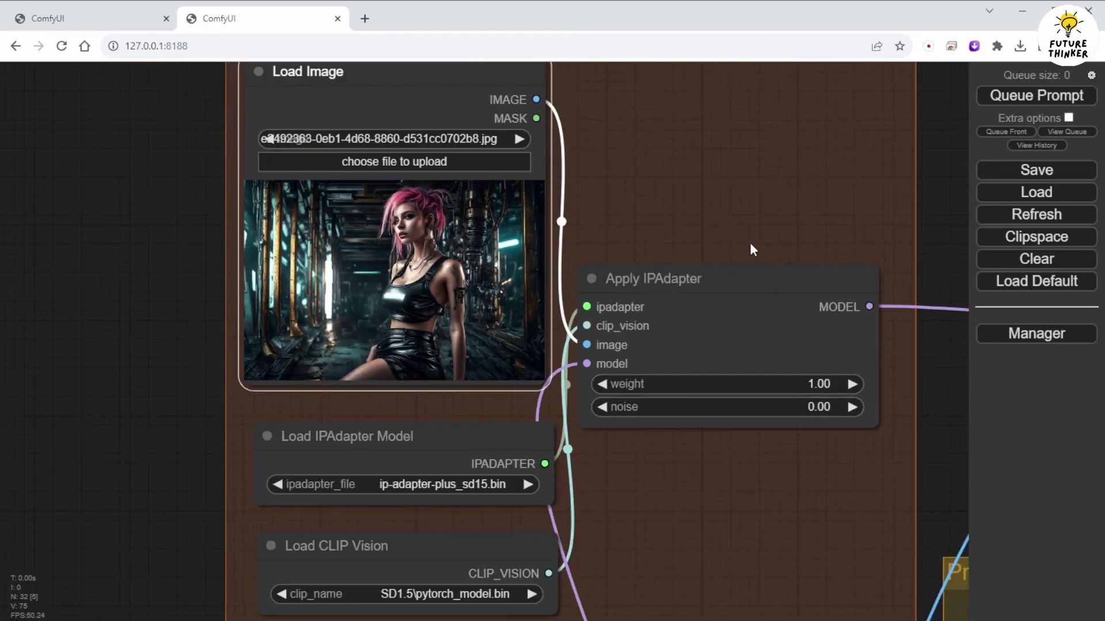
scroll(714, 308, down, 1)
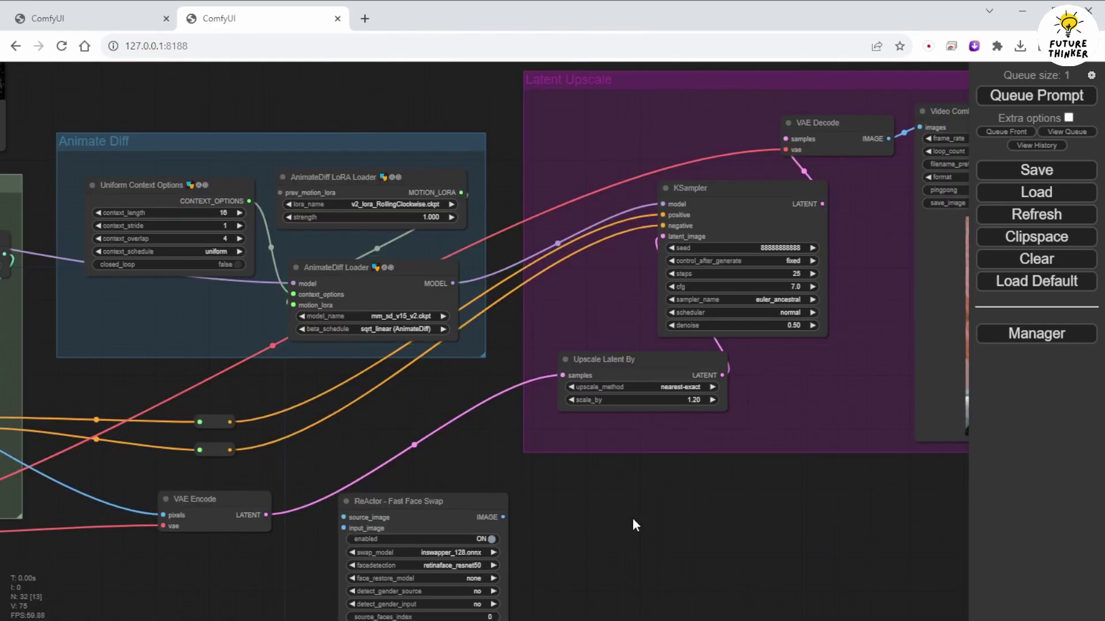
drag(633, 518, 691, 507)
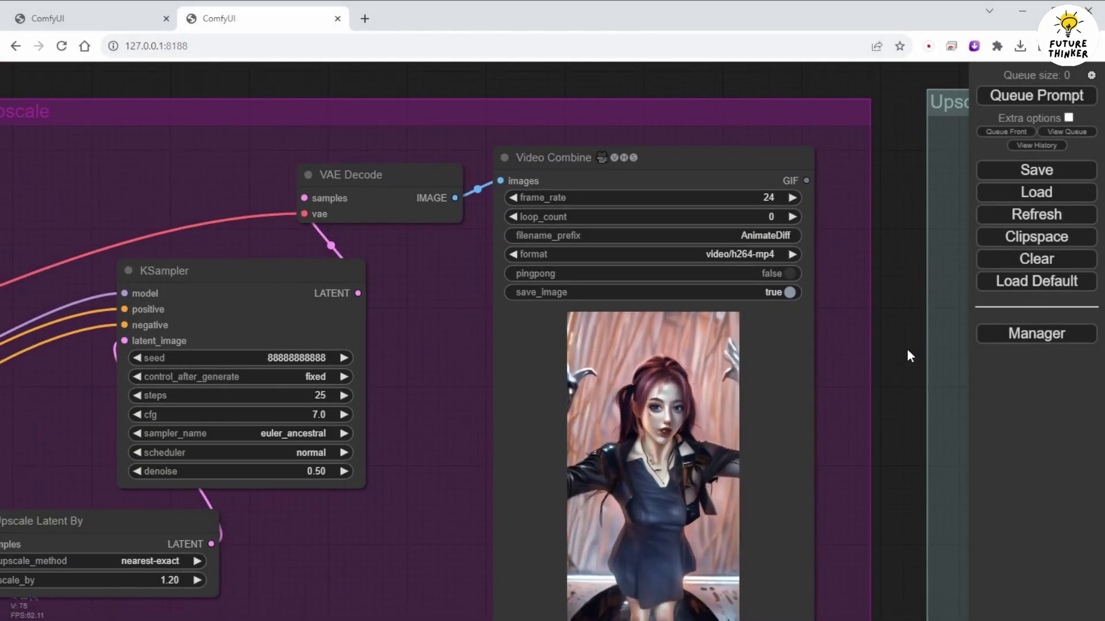
Step: Move the cyberpunk reference image beside the Video Combine preview and zoom in to compare them
drag(907, 355, 930, 308)
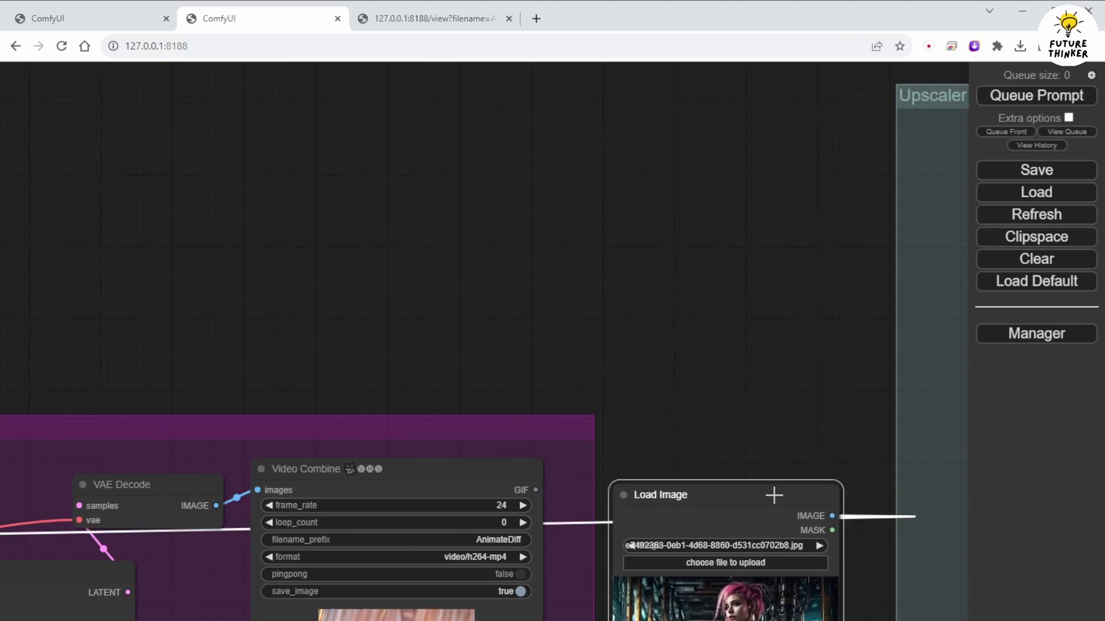
drag(647, 363, 583, 113)
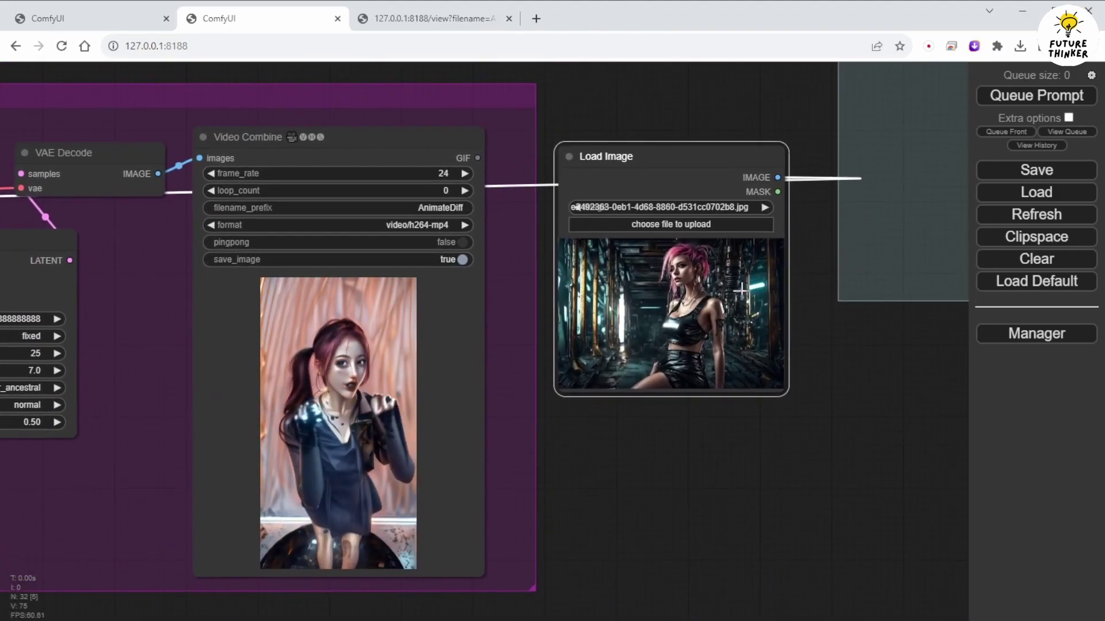
scroll(741, 292, up, 4)
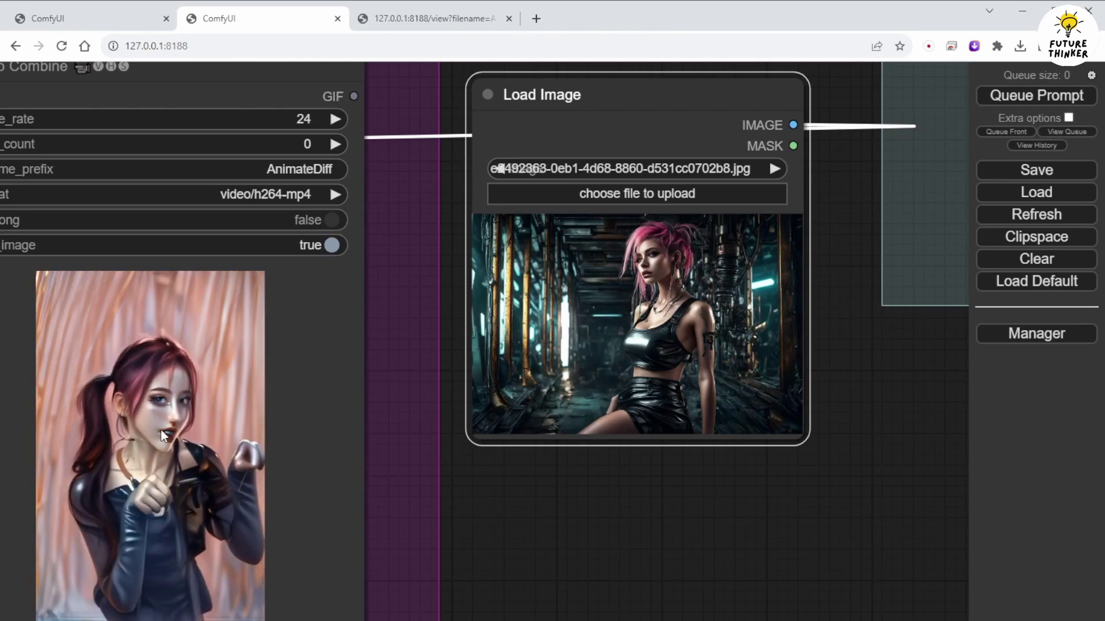
scroll(676, 272, up, 4)
scroll(626, 487, down, 2)
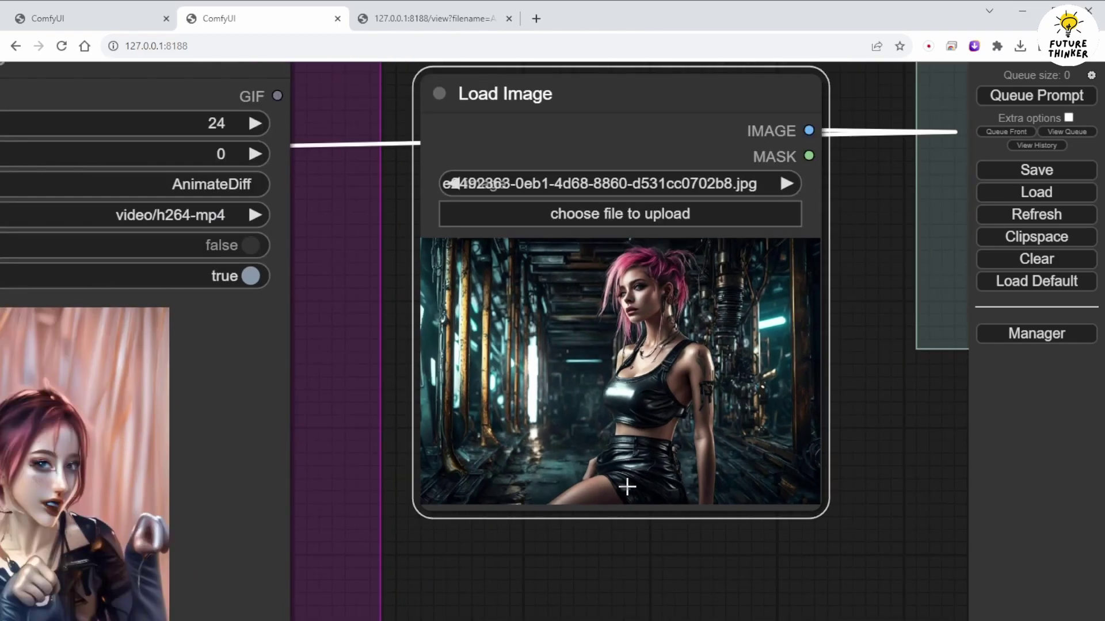
scroll(627, 486, down, 1)
drag(476, 572, 671, 433)
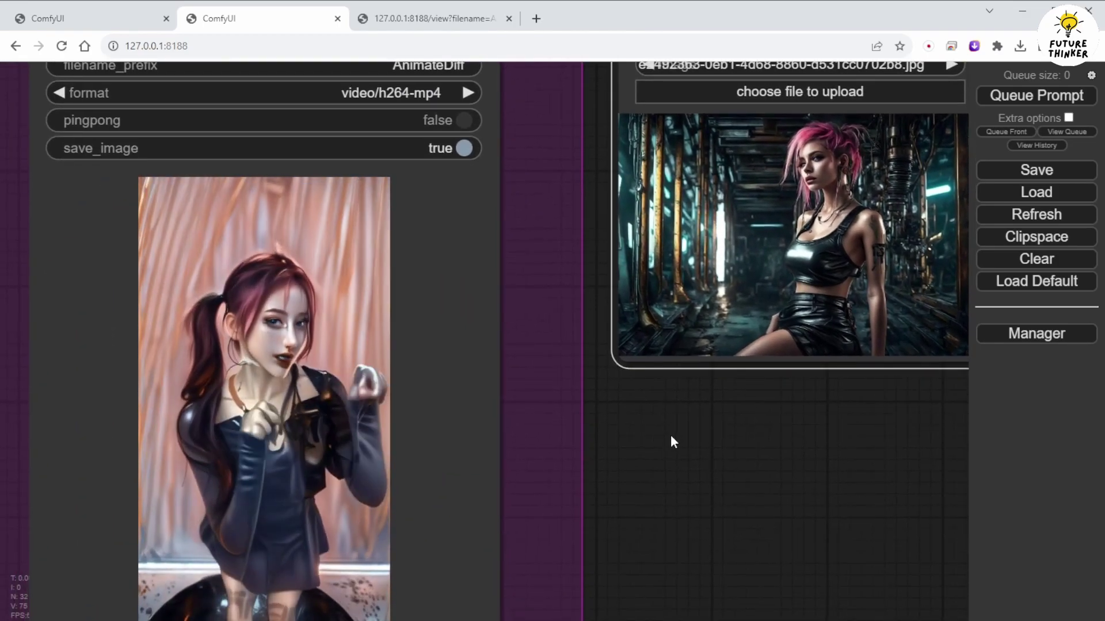
scroll(671, 435, down, 2)
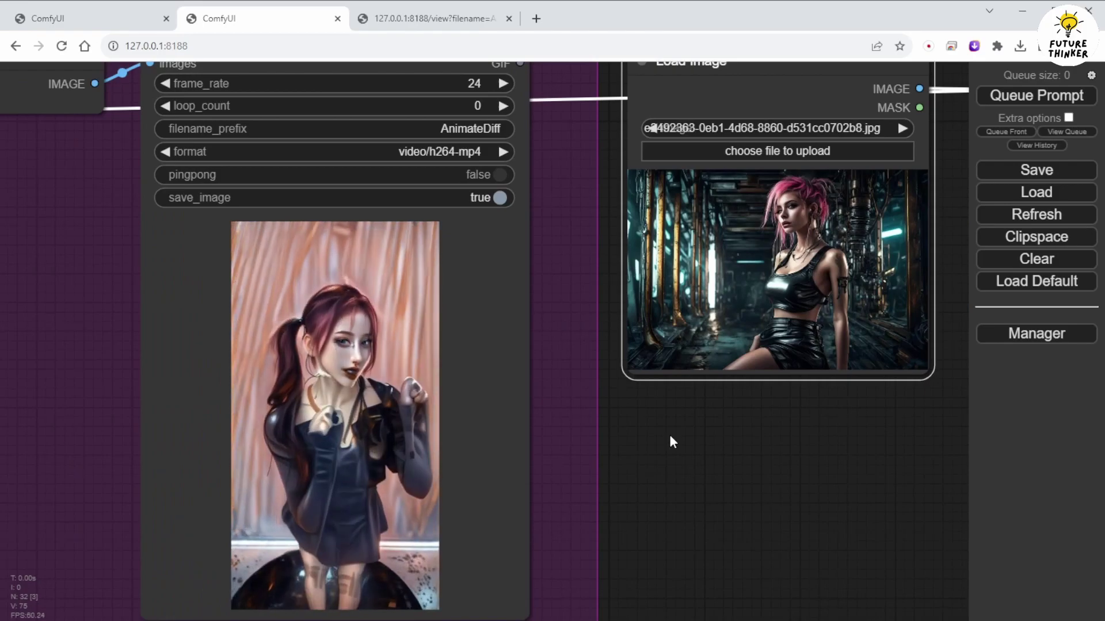